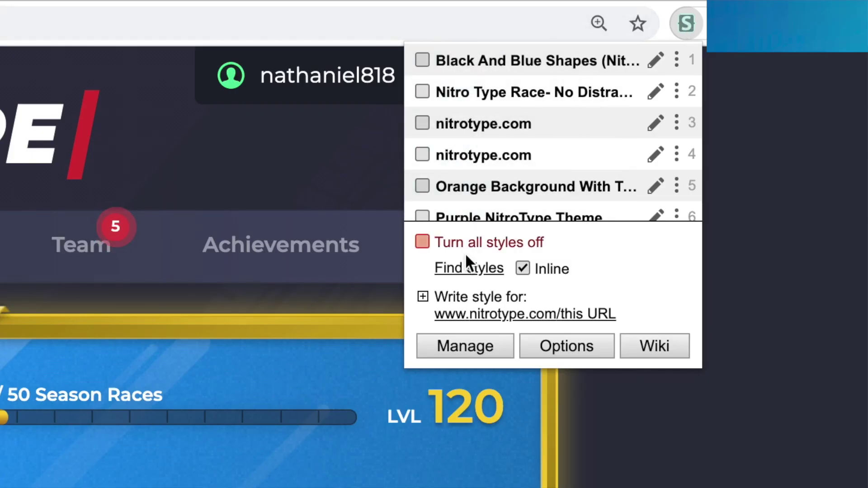
- Start a style for nitrotype.com, then reopen the saved nitrotype.com style for editing
left_click(481, 324)
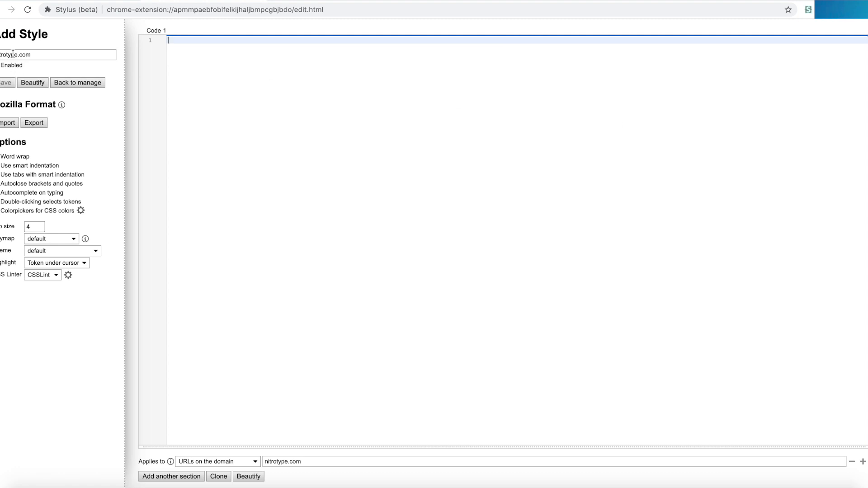
triple_click(39, 53)
left_click(232, 92)
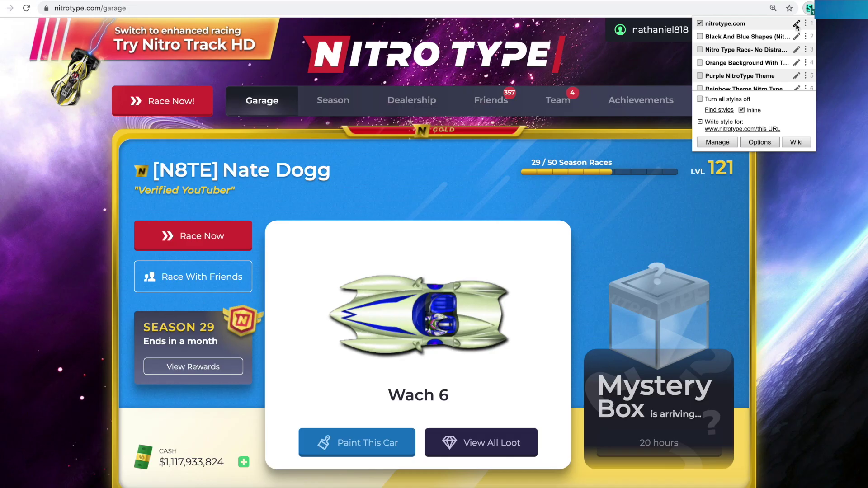
left_click(798, 24)
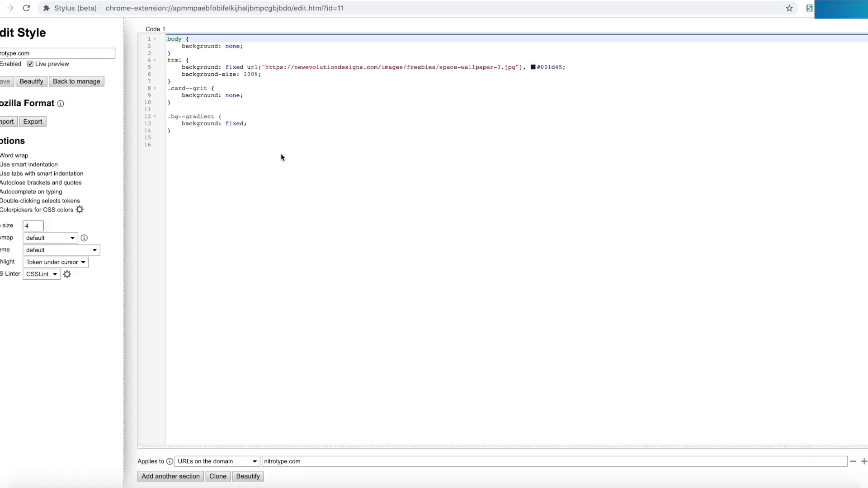
- Place the insertion point after the last closing brace so a new rule can follow
left_click(175, 129)
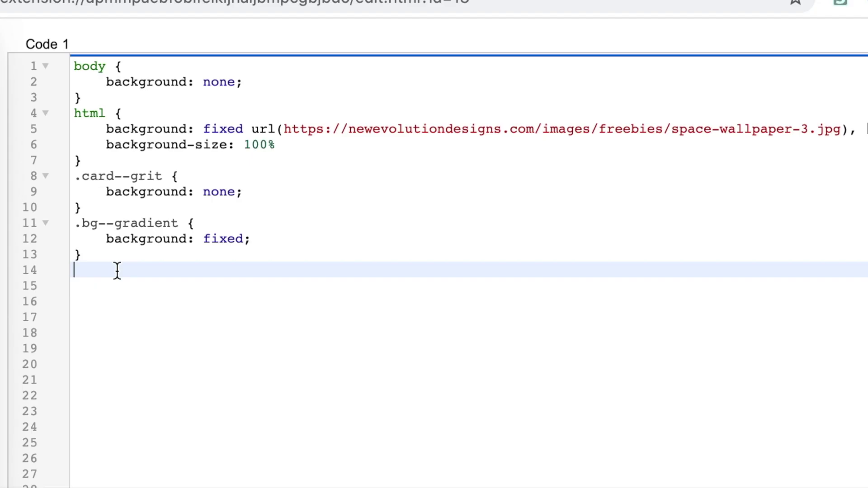
type(".")
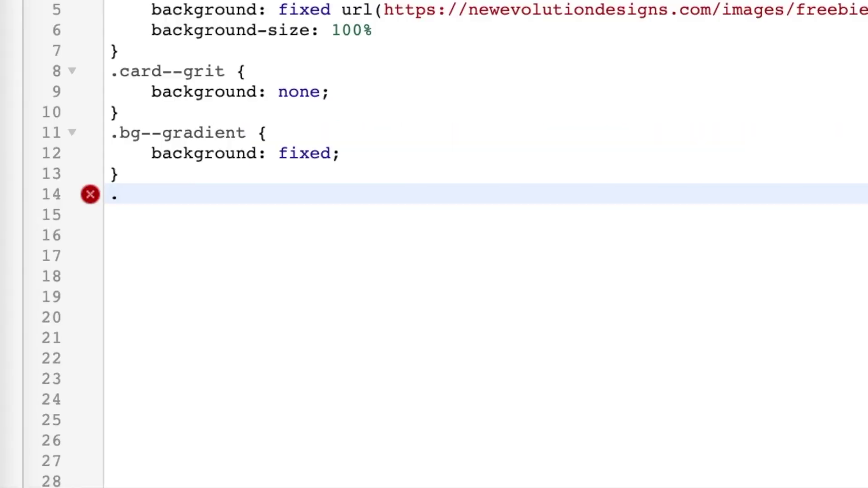
type("theme")
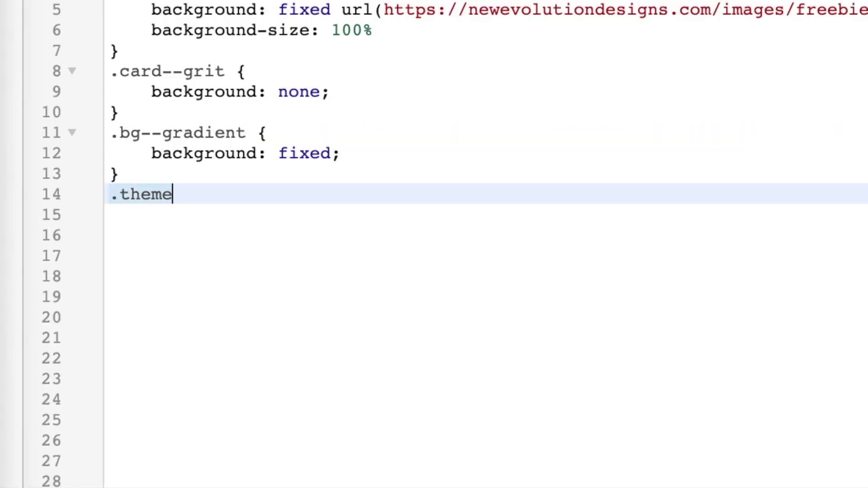
type("--p")
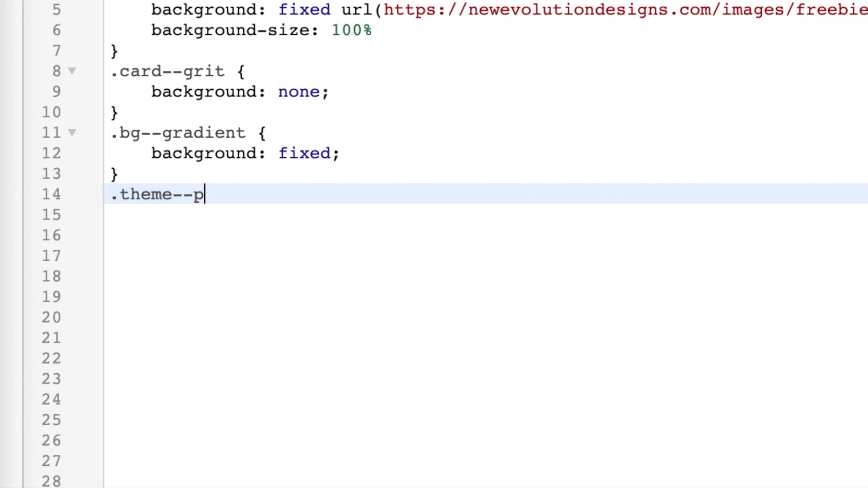
type("Default")
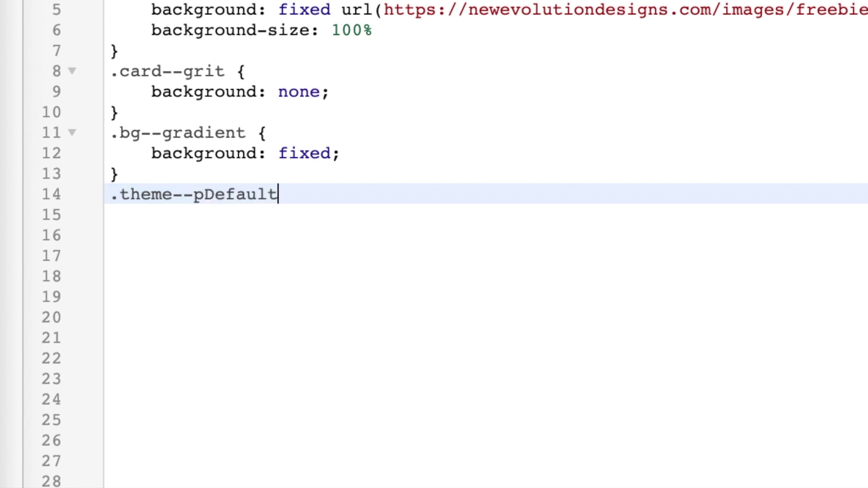
type(" .")
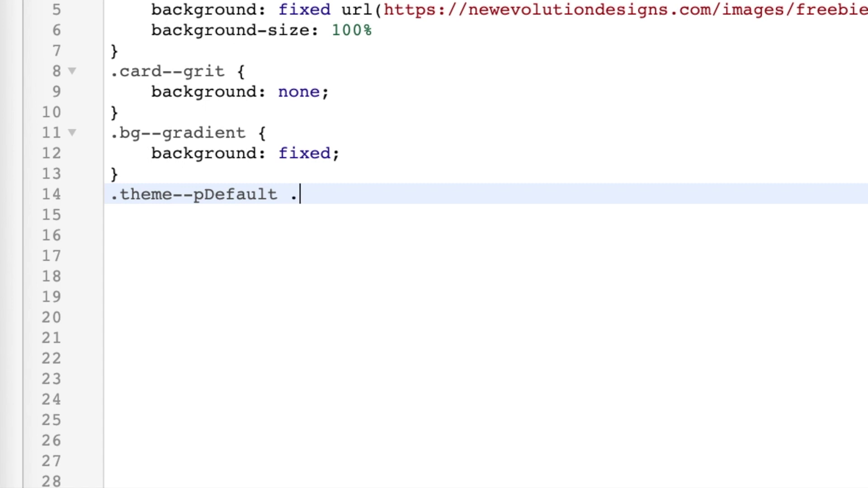
type("profile")
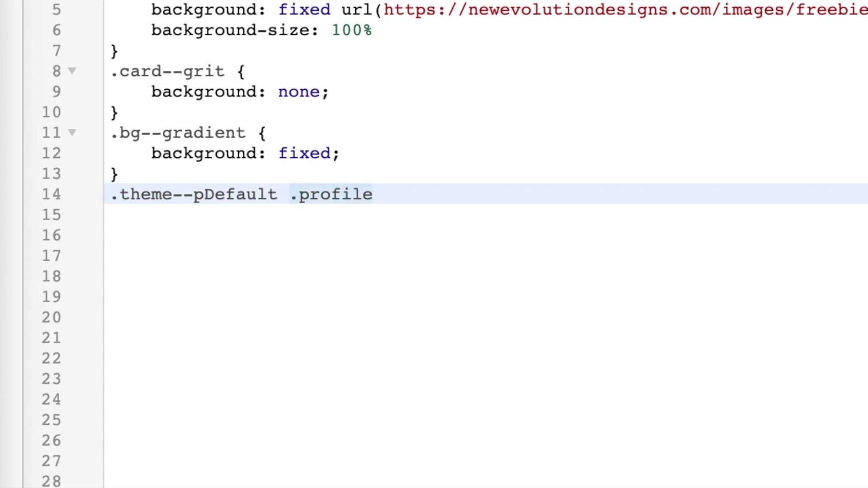
type("-bg")
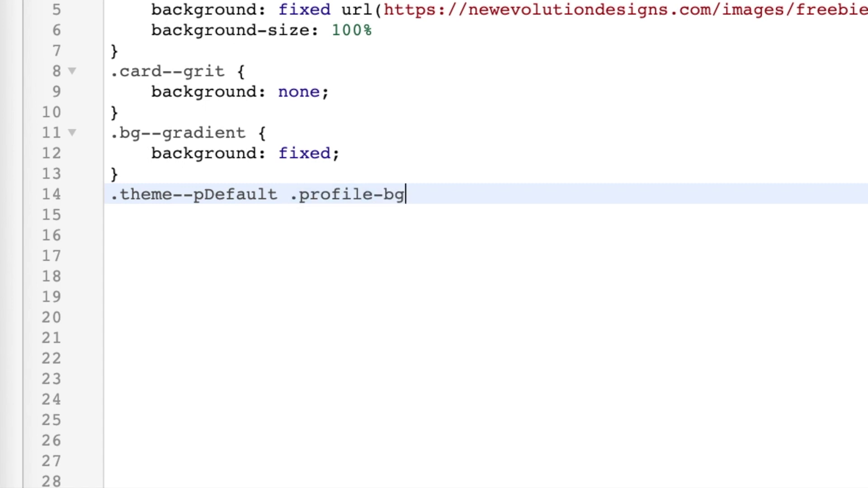
- Add a .theme--pDefault .profile-bg rule with background set to the pasted spacenews.com image URL
key("Return")
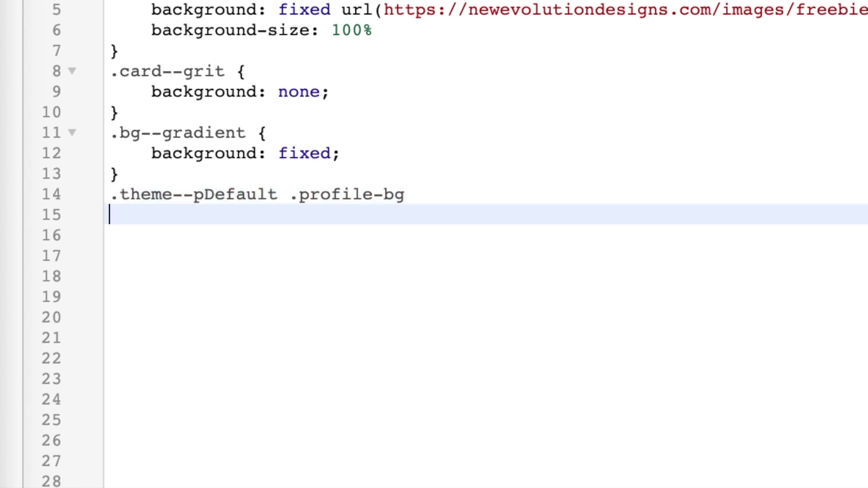
type("{")
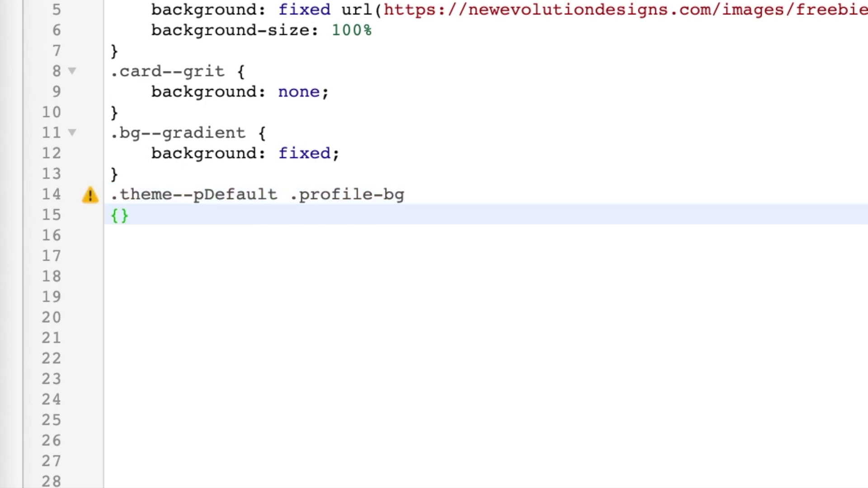
key("Return")
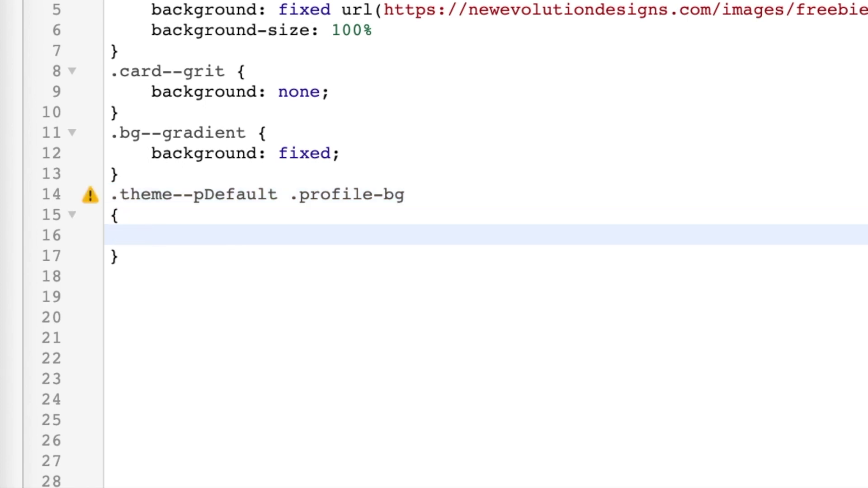
type("naclgrpimd")
key("BackSpace")
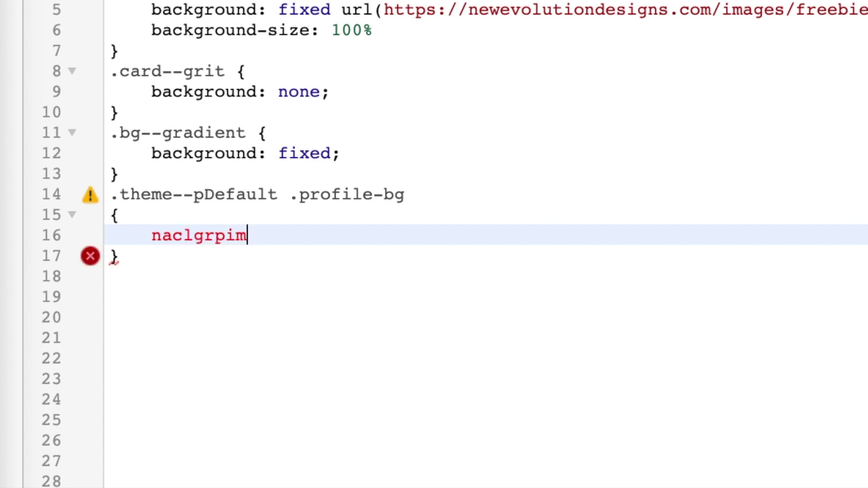
key("BackSpace")
key("BackSpace")
key("BackSpace")
key("BackSpace")
key("BackSpace")
key("BackSpace")
key("BackSpace")
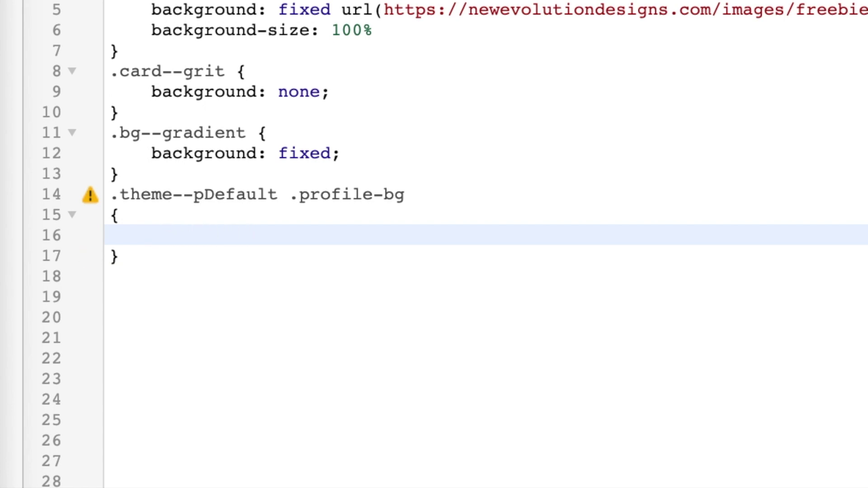
type("background")
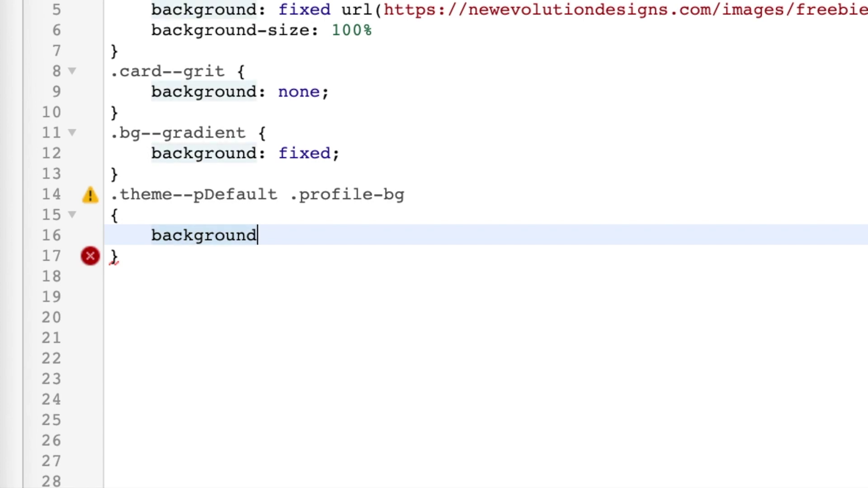
type(":")
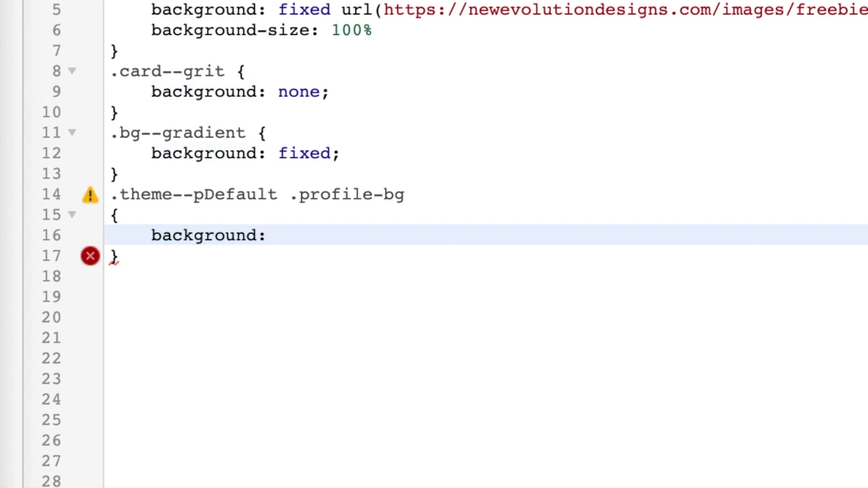
type(" url")
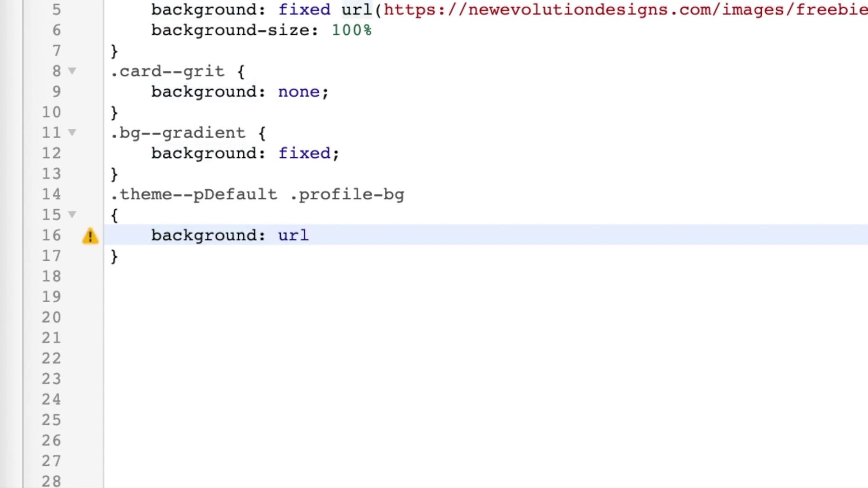
type("(")
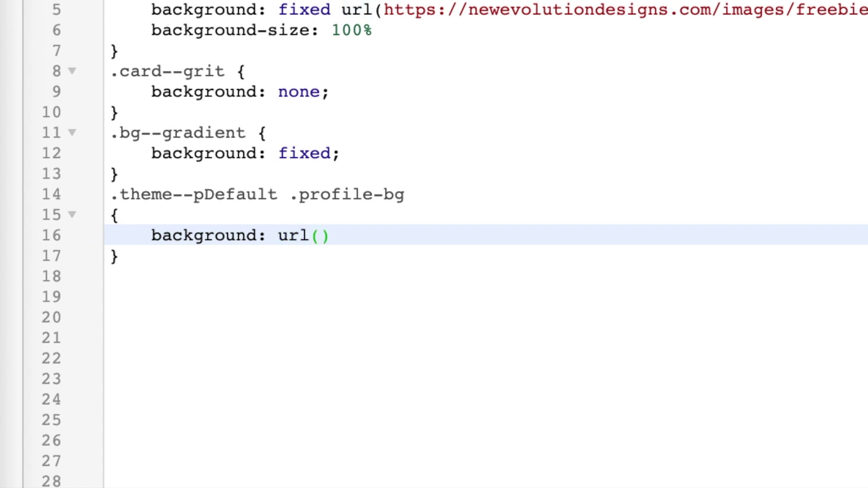
type("\"")
key("ctrl+v")
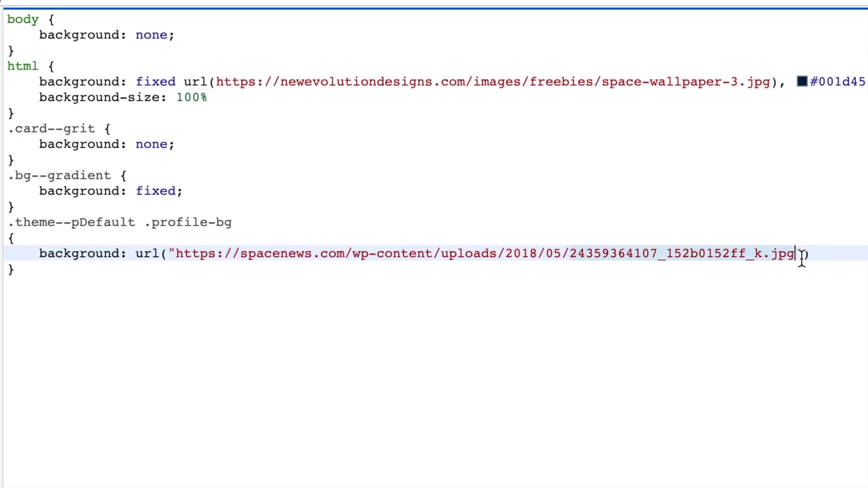
left_click(805, 254)
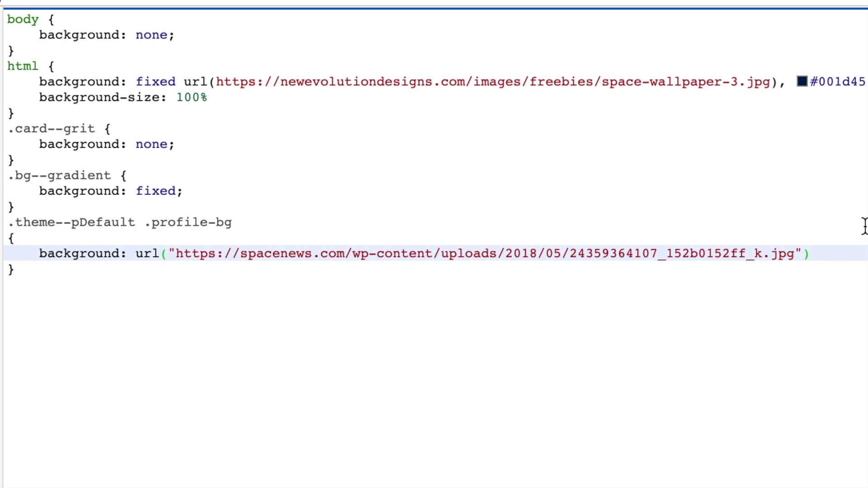
type("top lef")
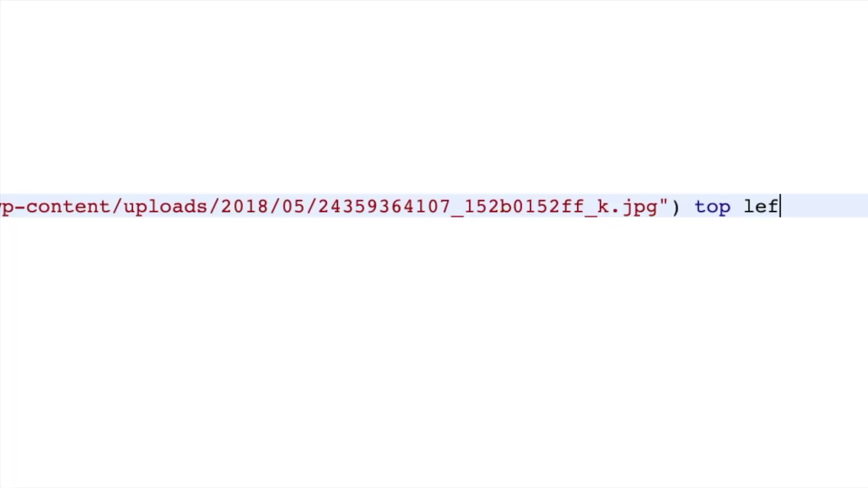
type("t")
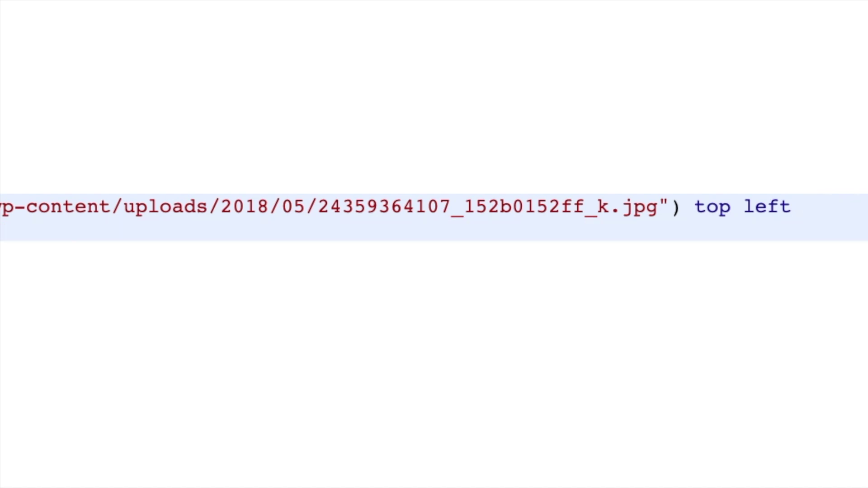
type(" repeat, ")
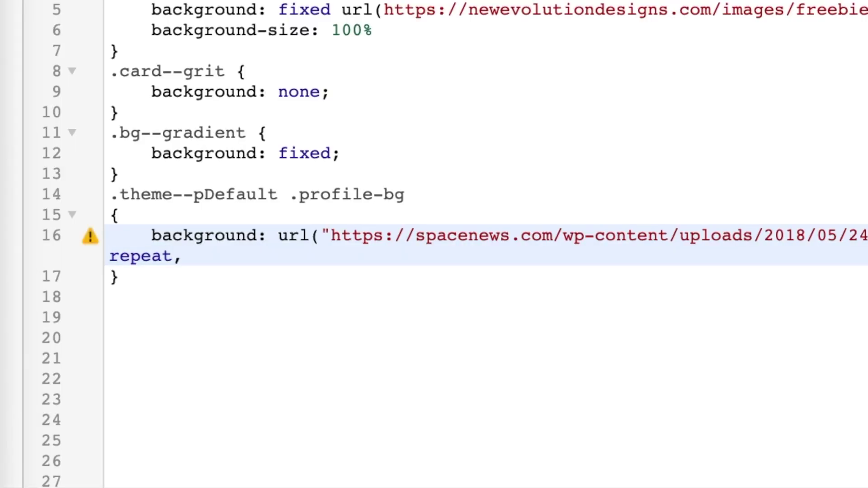
type("linear-")
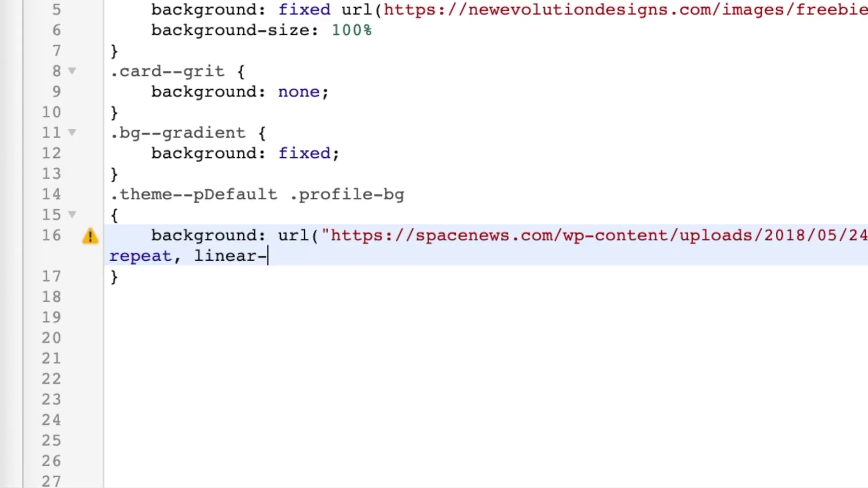
type("gradient")
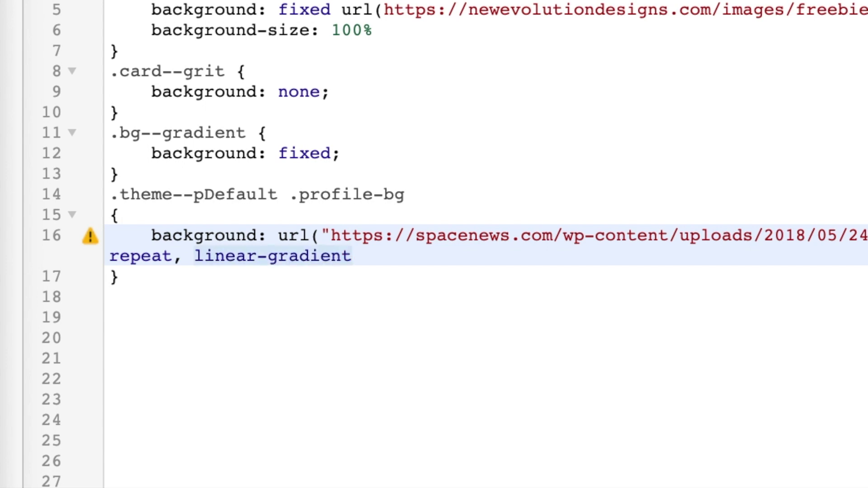
type("(")
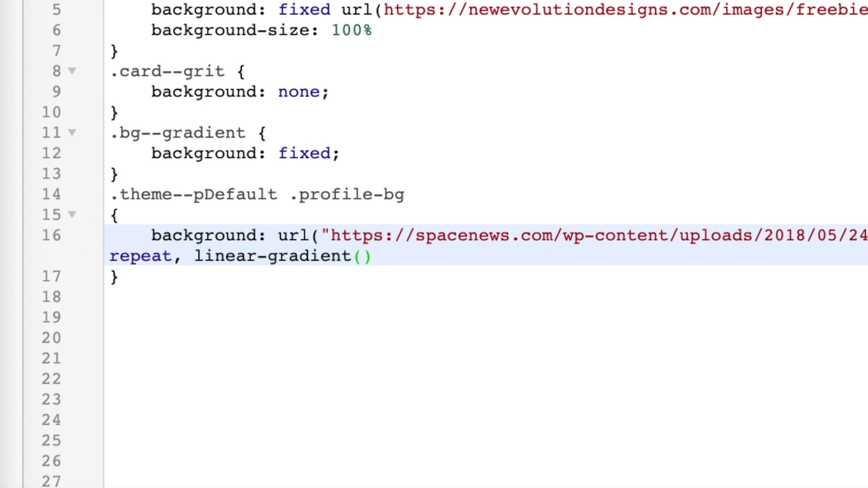
type("0deg")
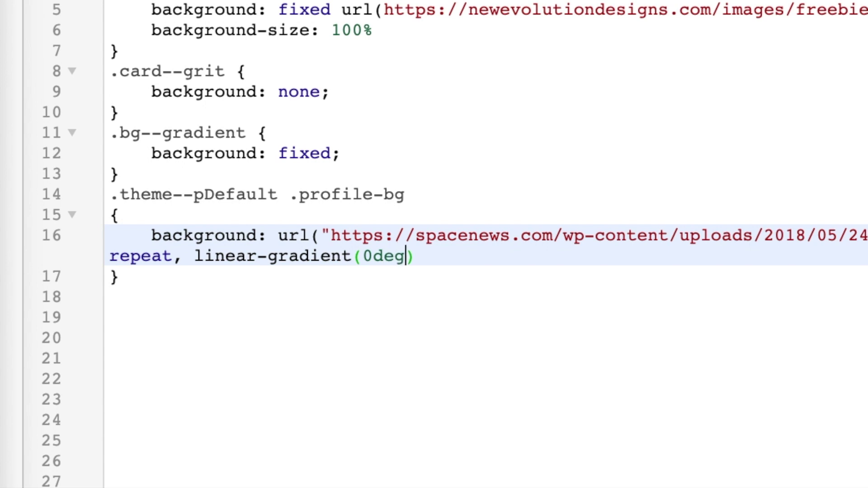
type(", ")
type("#")
type("2d")
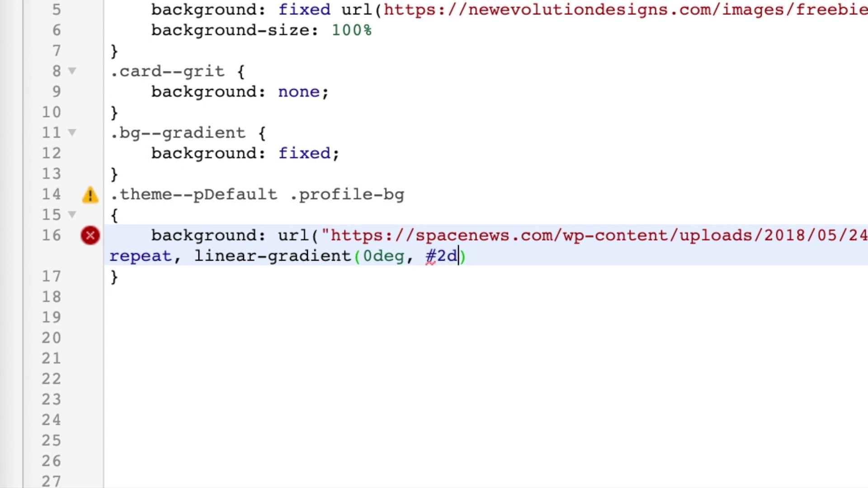
type("2e")
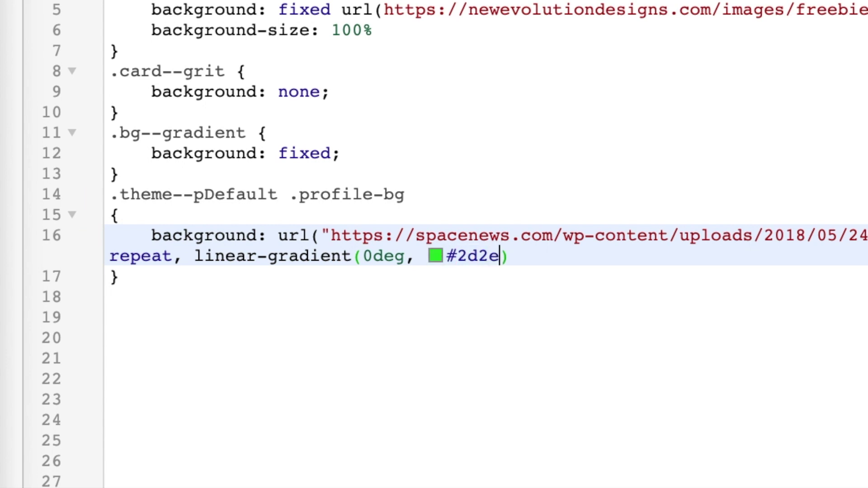
type("2e")
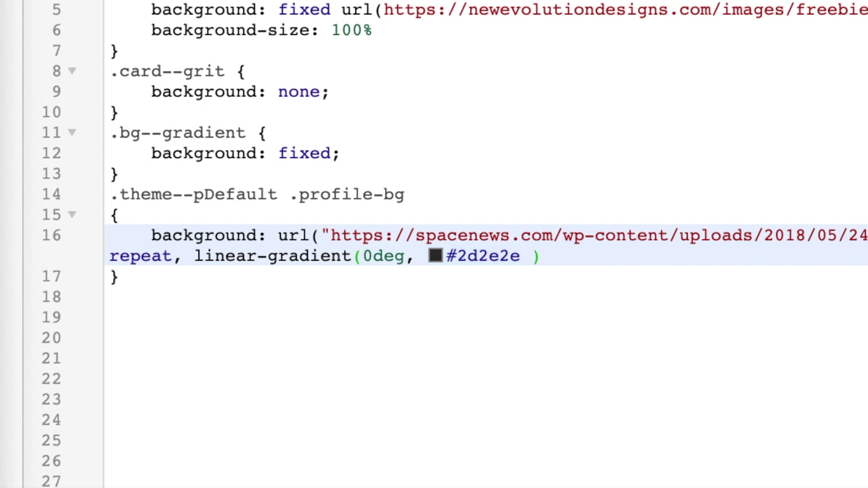
type(" 60%")
type(", ")
type("#f")
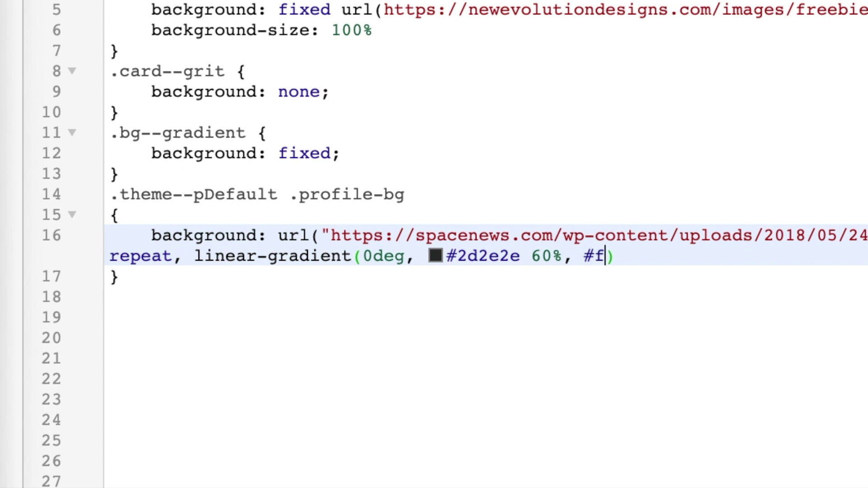
type("fff")
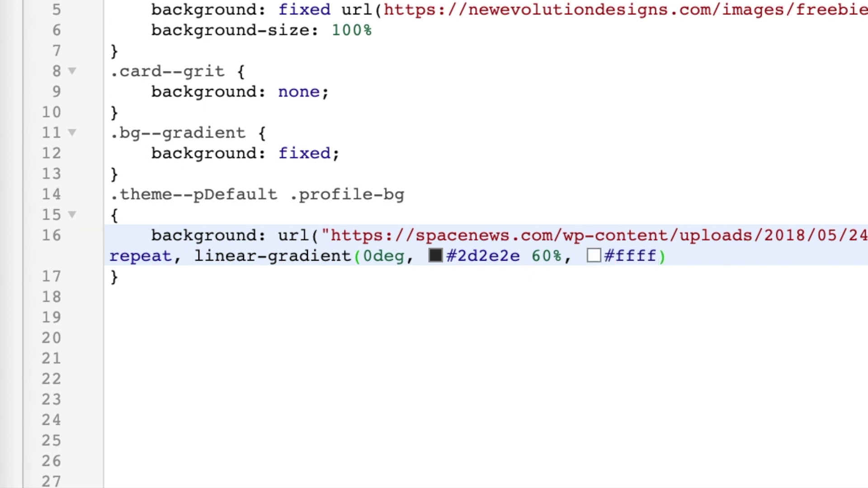
- Append linear-gradient(0deg, #2d2e2e 60%, #fff 100%) to the profile background and end the declaration
key("BackSpace")
type("100")
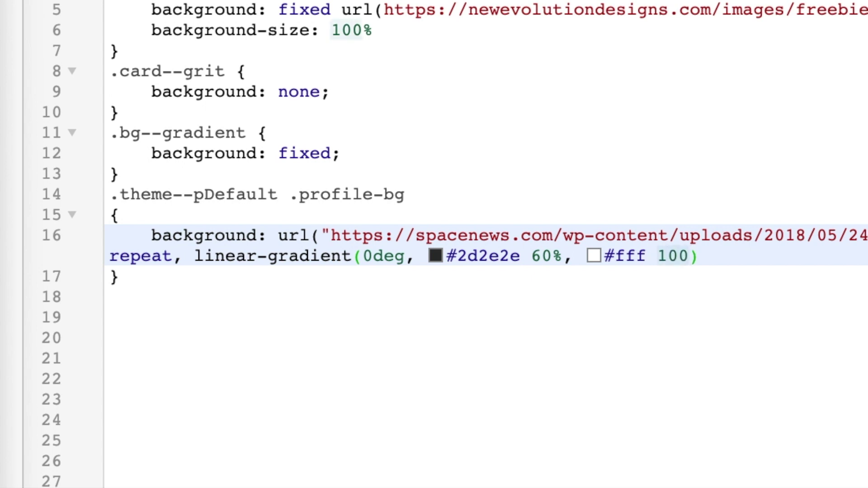
type("%")
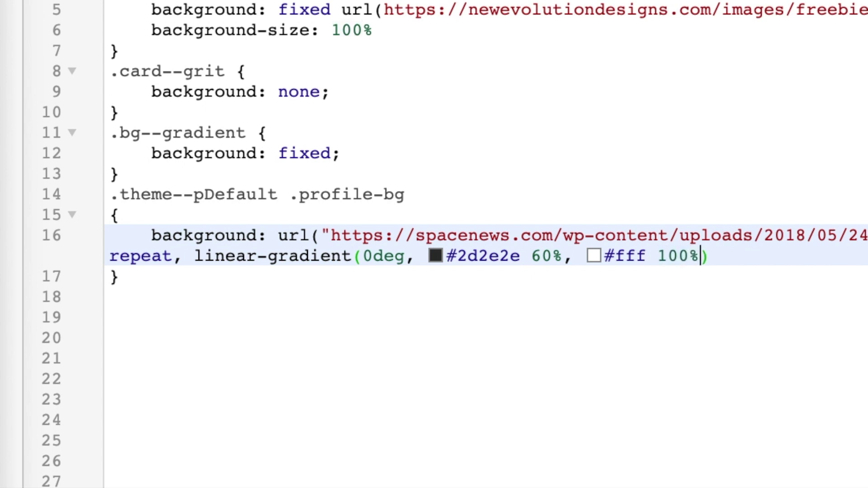
key("Right")
type(";")
key("Return")
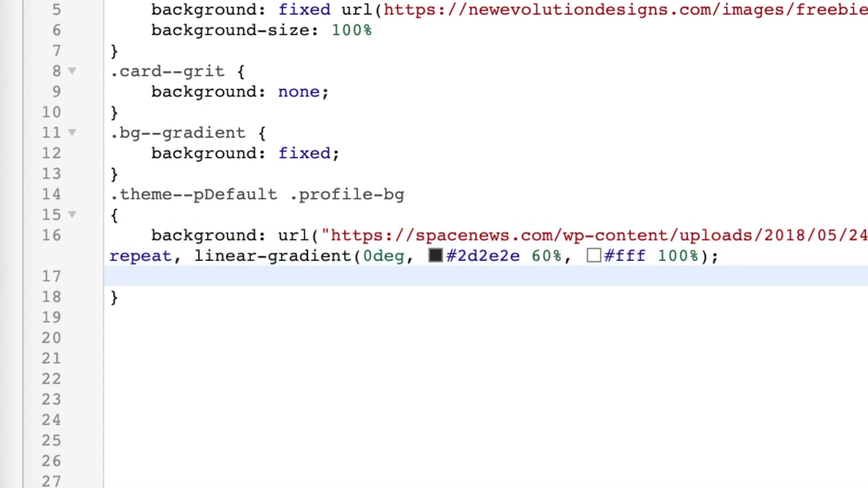
type("color: ")
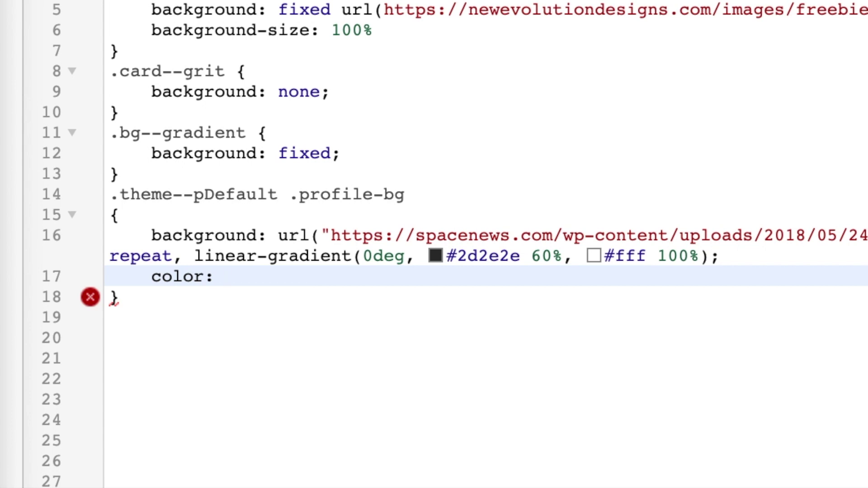
type("#d")
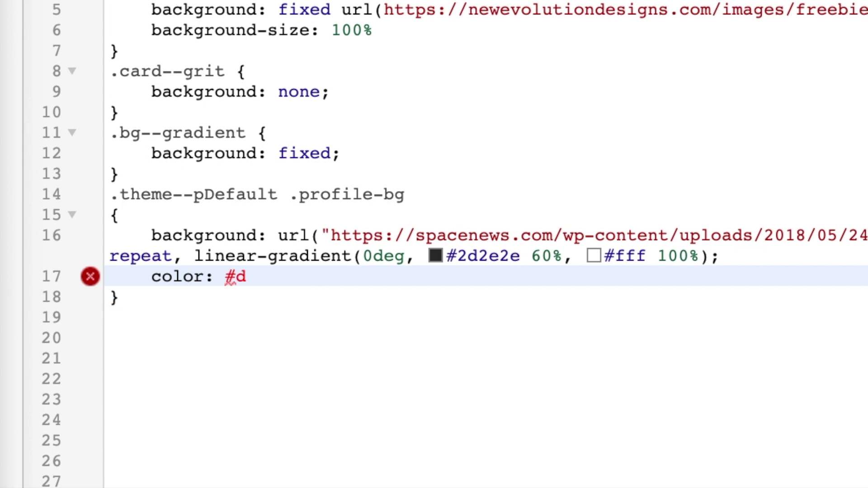
type("3d")
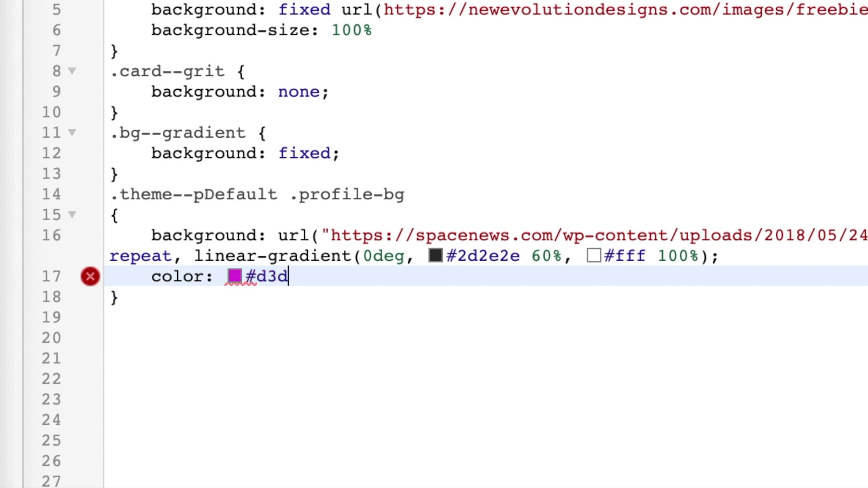
type("3d3")
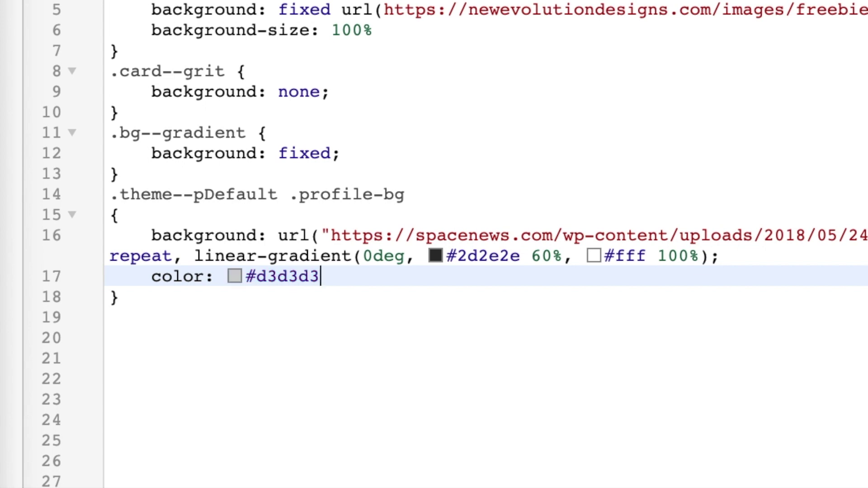
type(":")
- Add color: #d3d3d3 and background-size: 100% to the .profile-bg rule and move below it
key("BackSpace")
type(";")
key("Return")
type("ba")
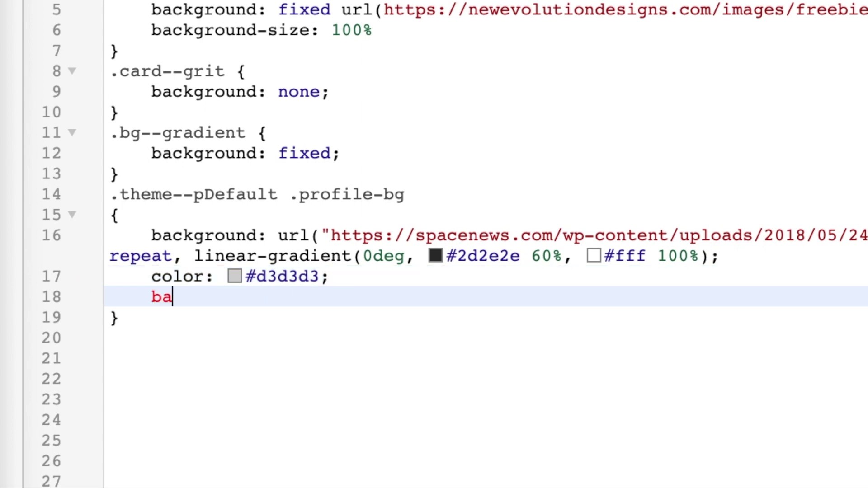
type("ckground")
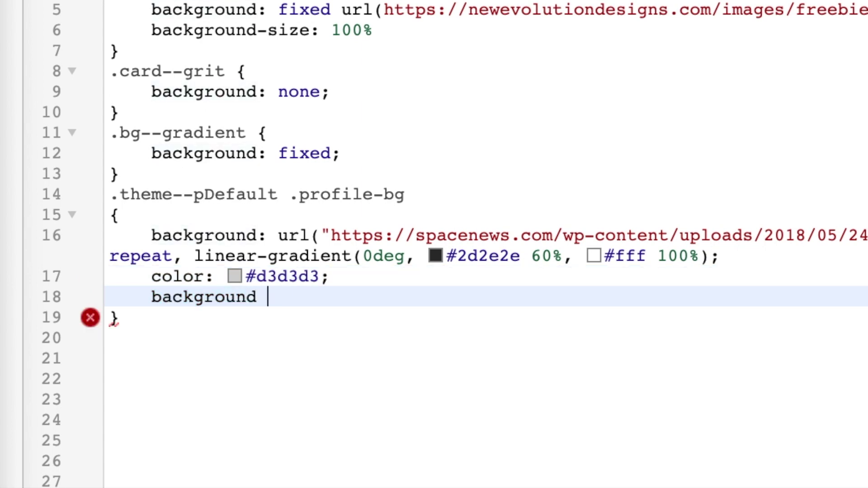
key("BackSpace")
type("-size")
type(":")
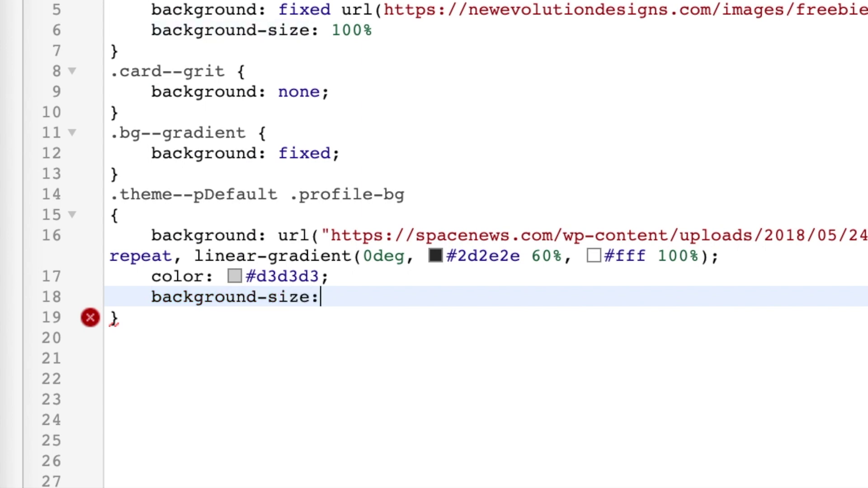
type(" 100")
type("%")
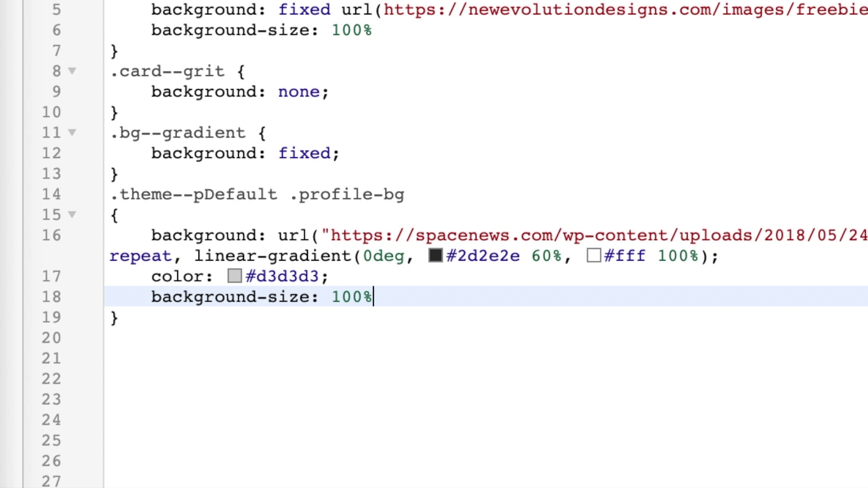
key("Down")
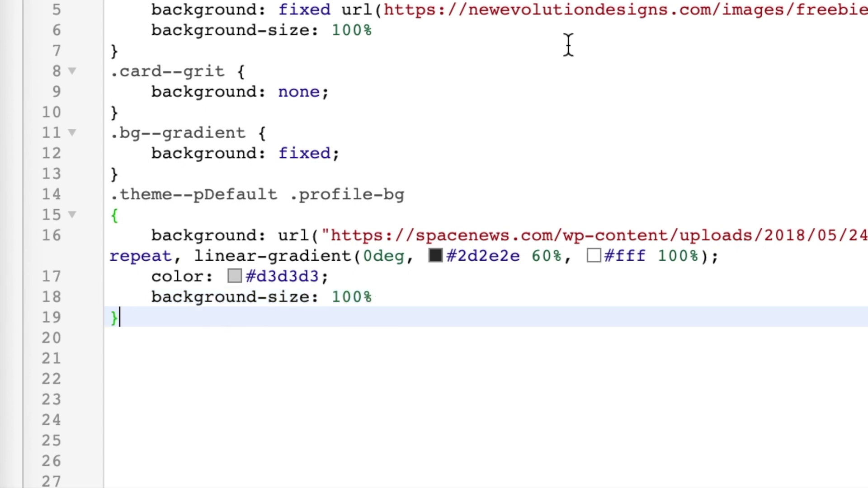
left_click(138, 364)
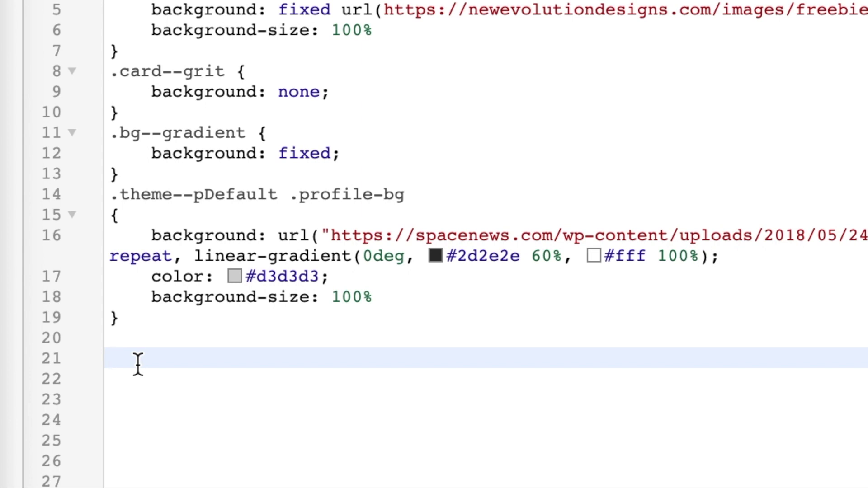
type(".theme")
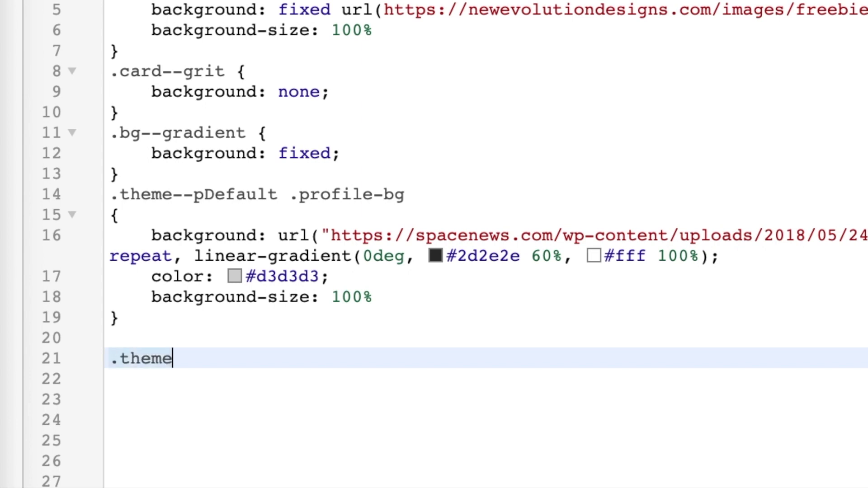
type("--")
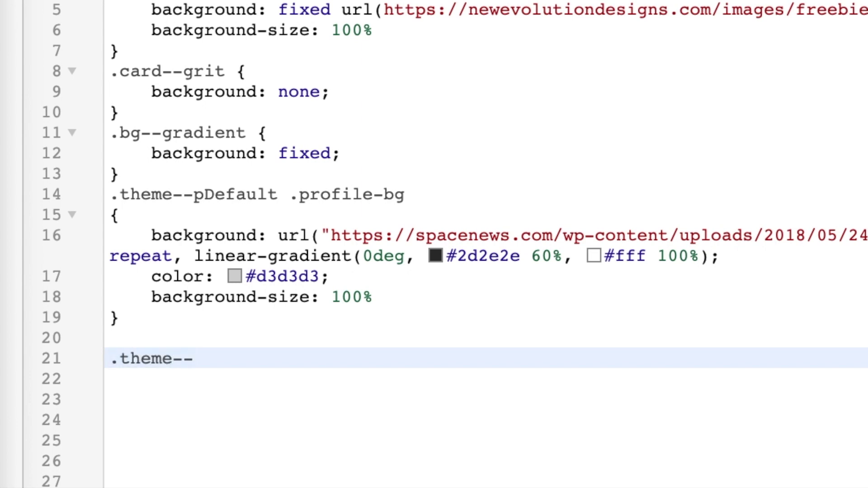
type("pDe")
type("fault")
type(" .")
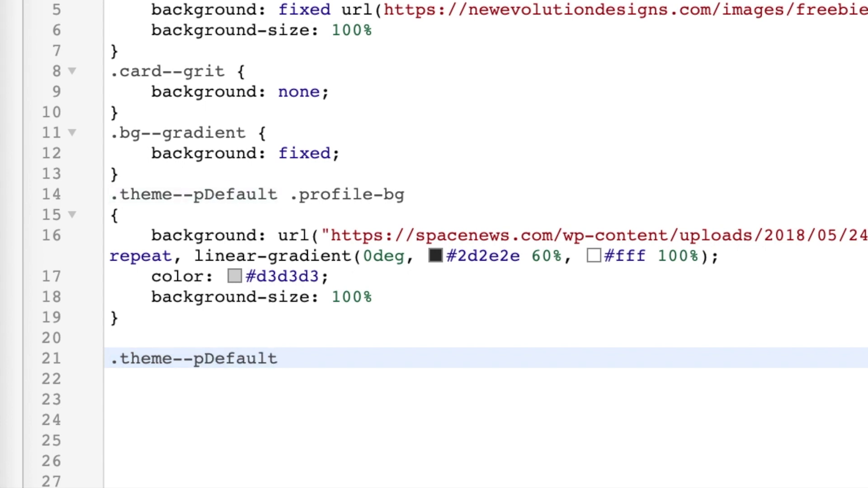
type("profile")
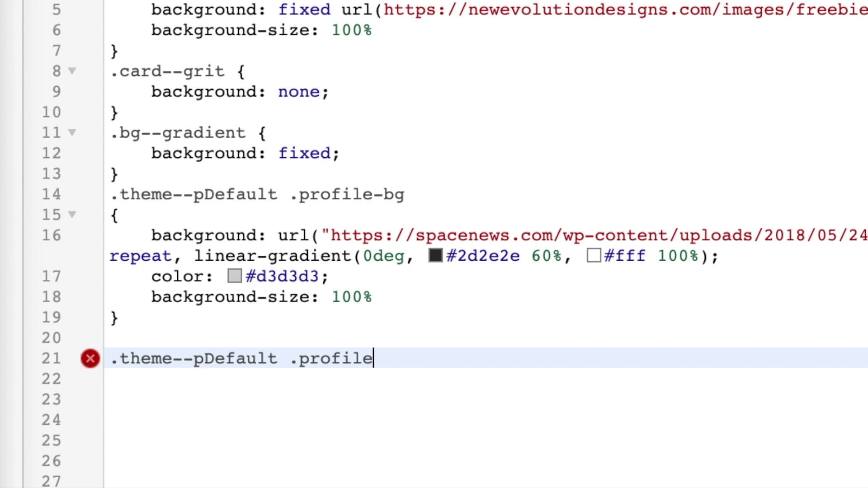
type("-")
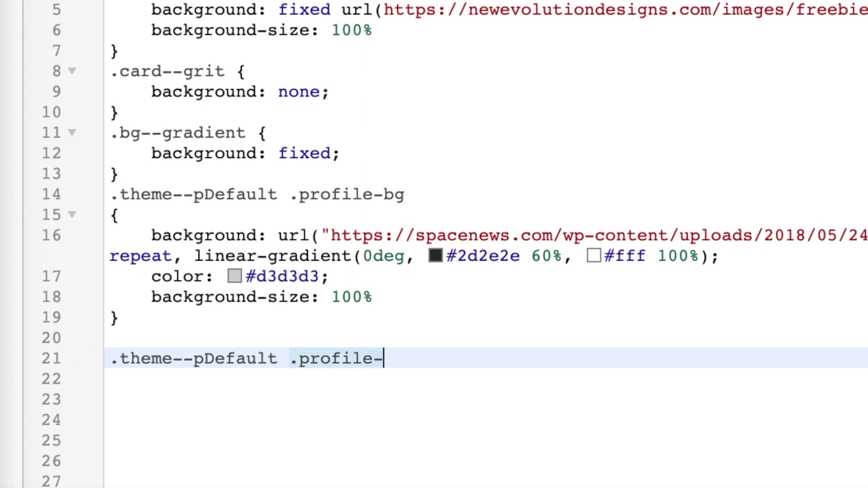
type("bgHead")
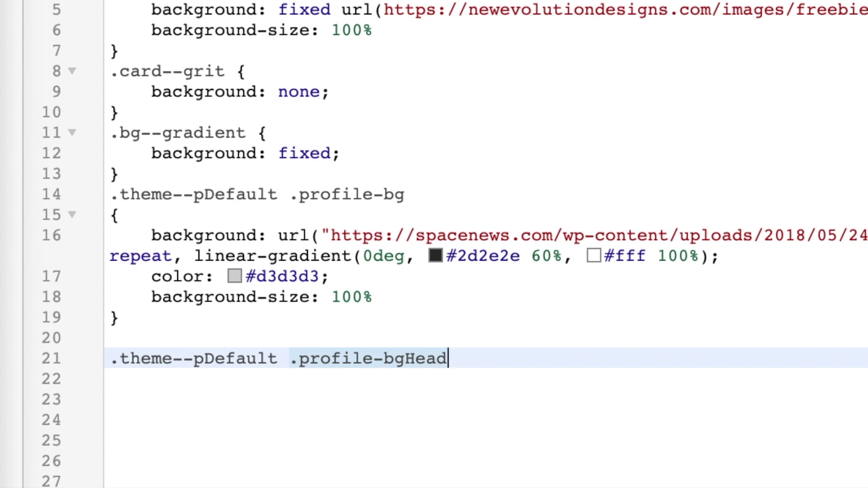
- Write the .theme--pDefault .profile-bgHead selector and open its empty braces
key("Return")
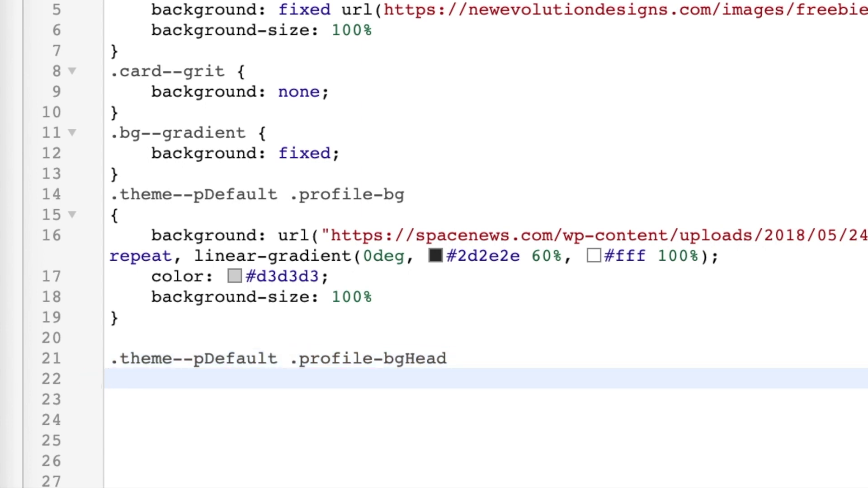
type("{")
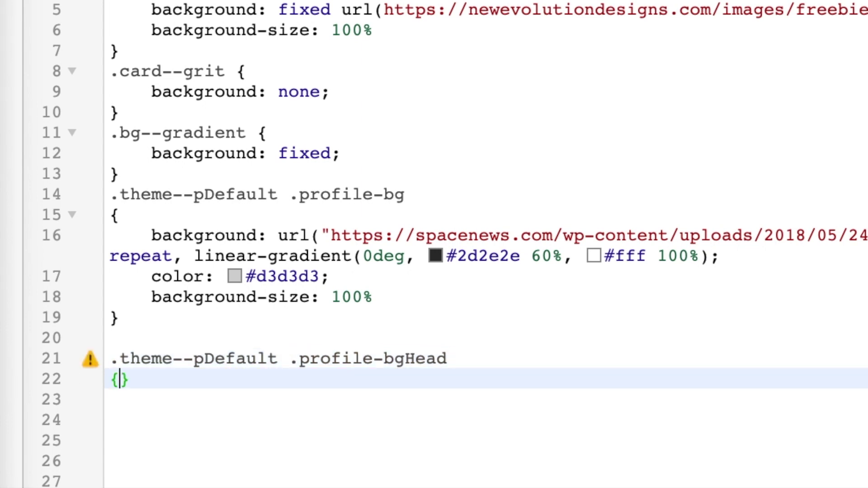
key("Return")
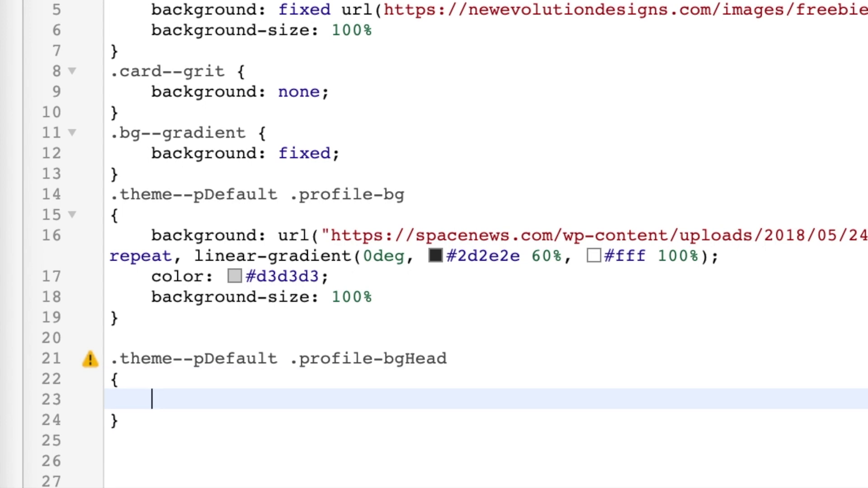
- Copy the .profile-bg declarations (image, gradient, #d3d3d3, size 100%) into the .profile-bgHead rule
mouse_move(53, 236)
left_mouse_down()
mouse_move(105, 244)
mouse_move(231, 293)
left_mouse_up()
key("ctrl+c")
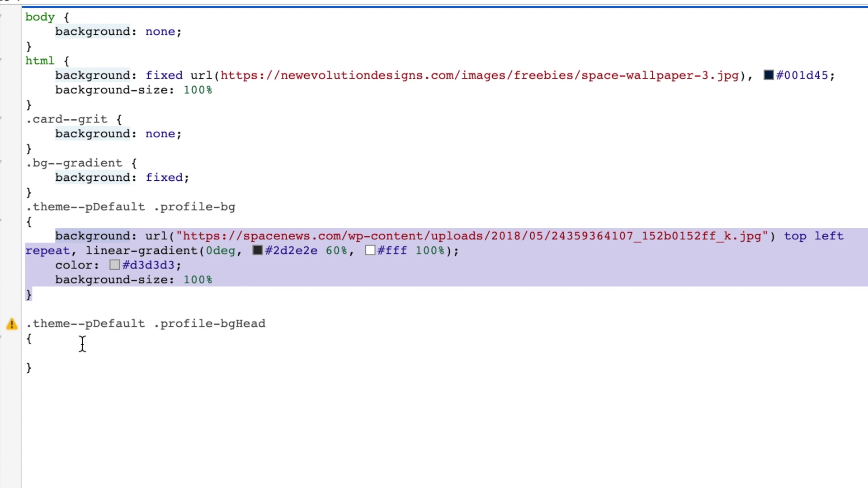
left_click(45, 354)
left_click(32, 366)
key("BackSpace")
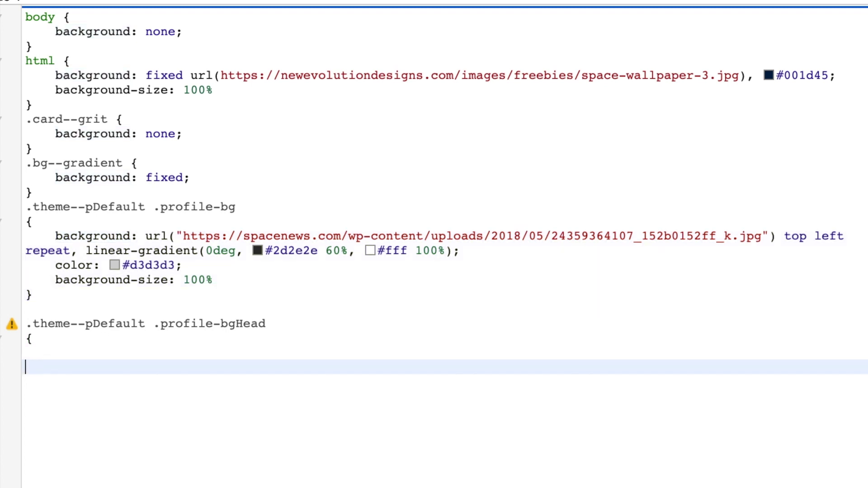
key("BackSpace")
key("BackSpace")
key("BackSpace")
key("BackSpace")
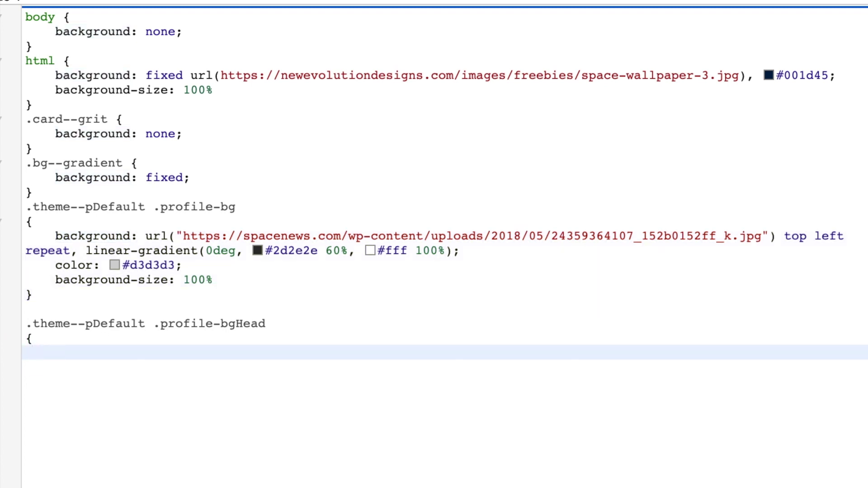
key("ctrl+v")
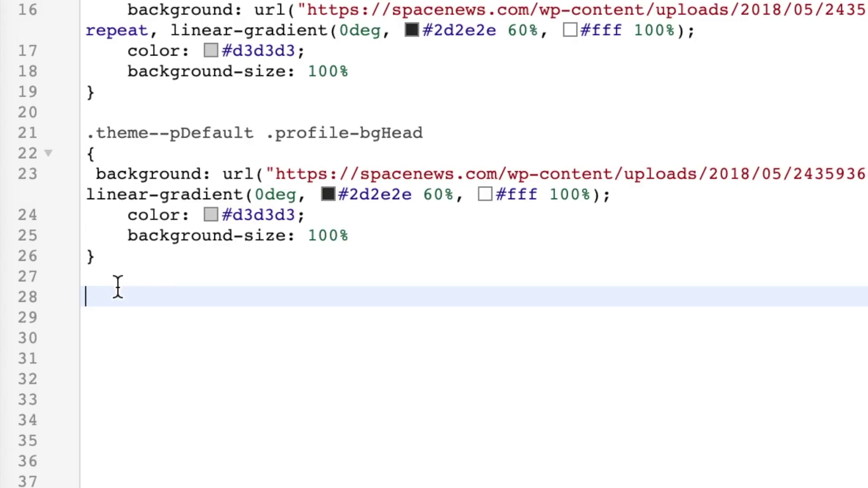
type(".")
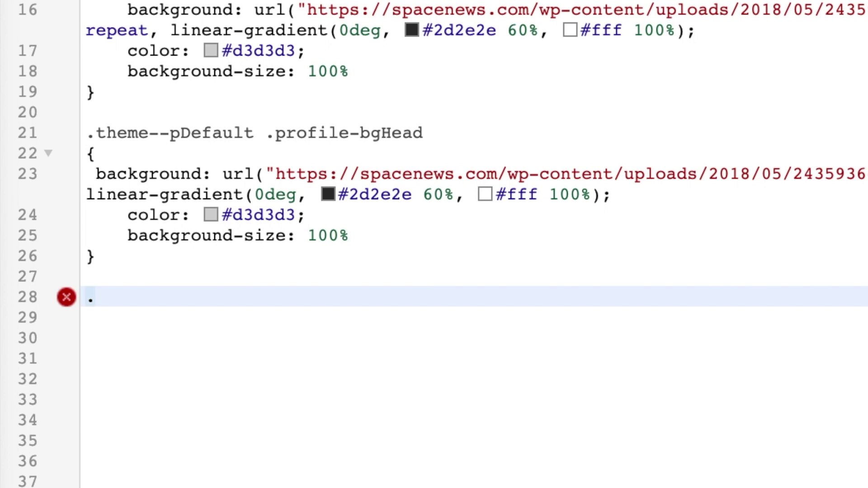
type("the4me")
- Write the .theme--pDefault.is-gold .profile-bg selector, correcting typos, and open its empty braces
key("BackSpace")
key("BackSpace")
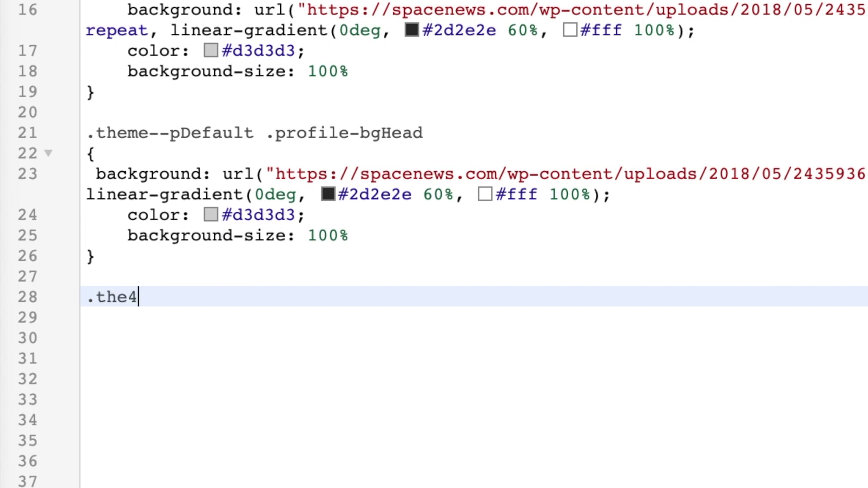
key("BackSpace")
type("me")
type("--p")
type("Default.")
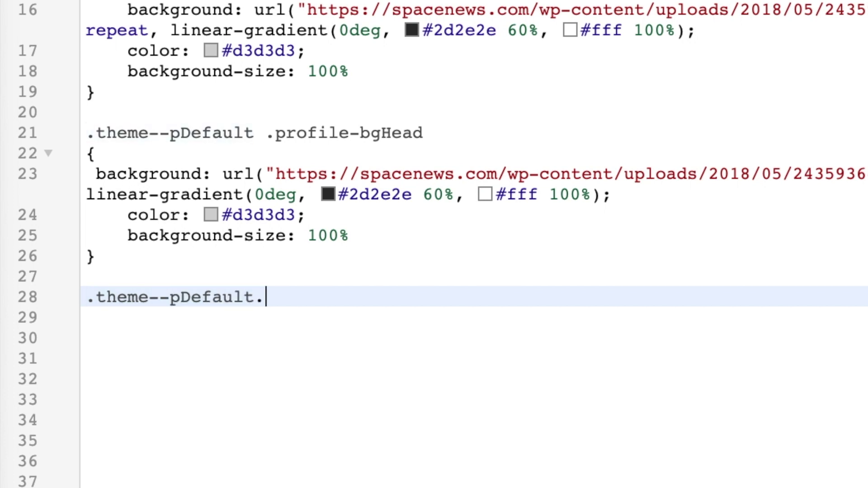
type("i9")
key("BackSpace")
type("s-")
type("gold")
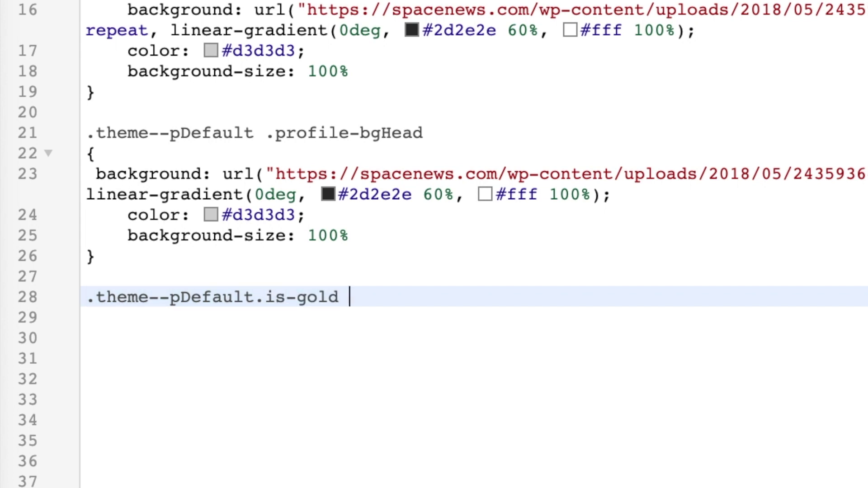
type(" .p")
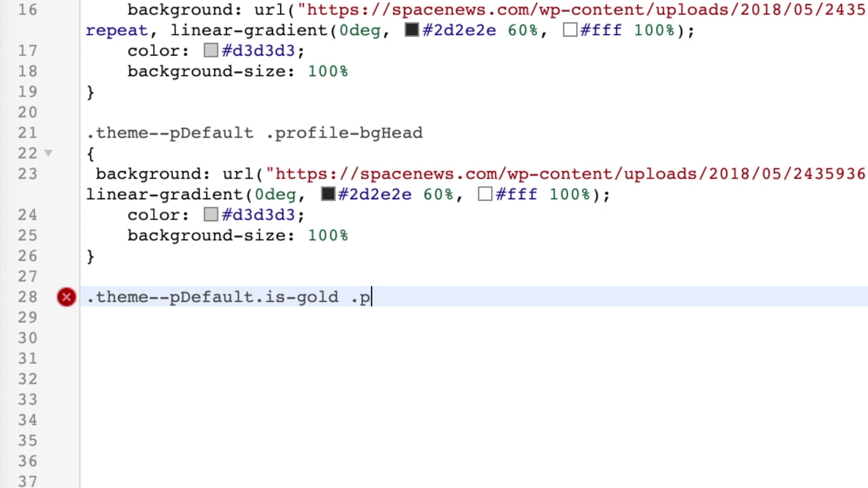
type("rofile")
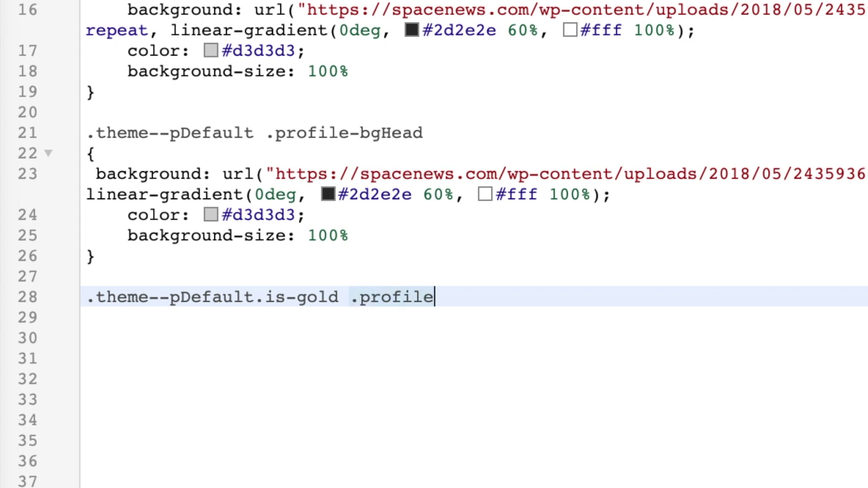
type("-b")
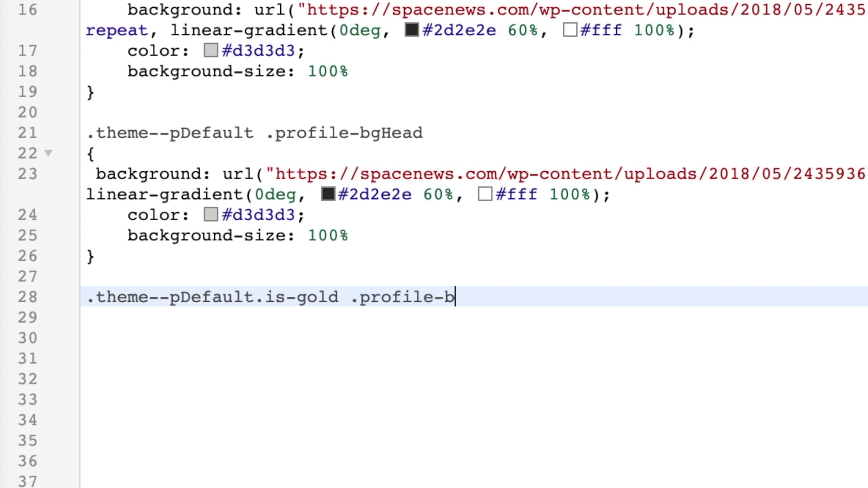
type("g")
key("Return")
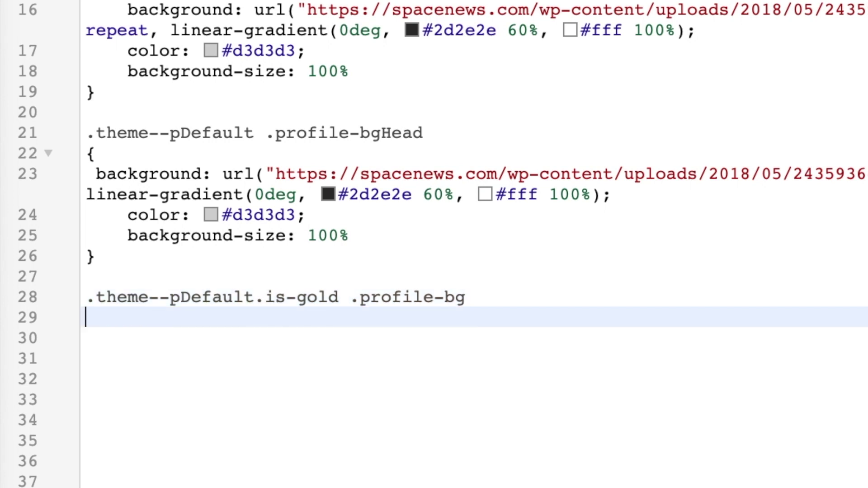
type("{")
key("Return")
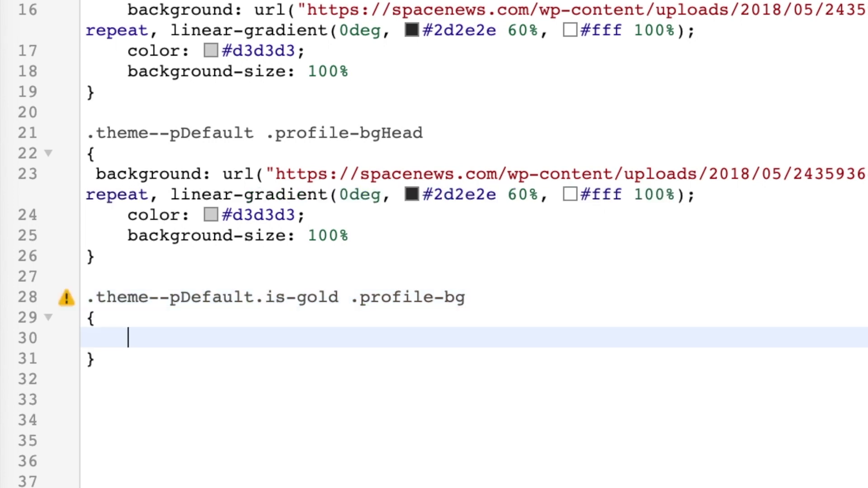
- Copy the bgHead declarations into the is-gold .profile-bg rule
left_click_drag(46, 192, 231, 235)
key("ctrl+c")
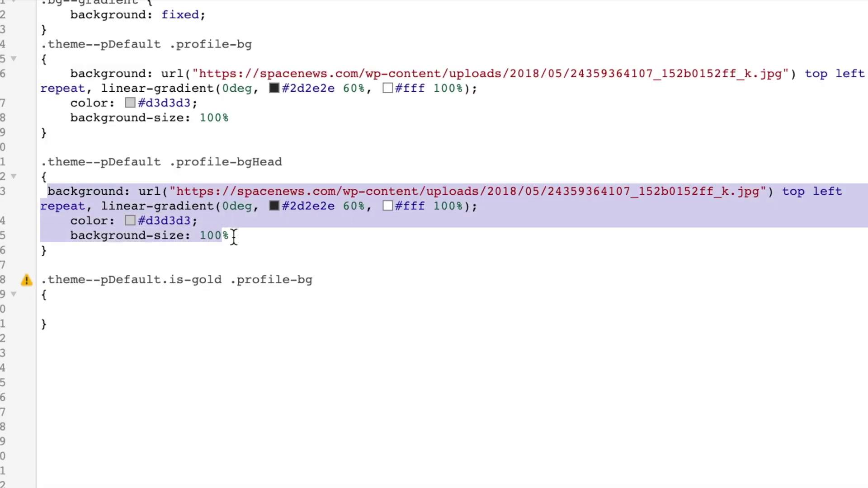
left_click(68, 326)
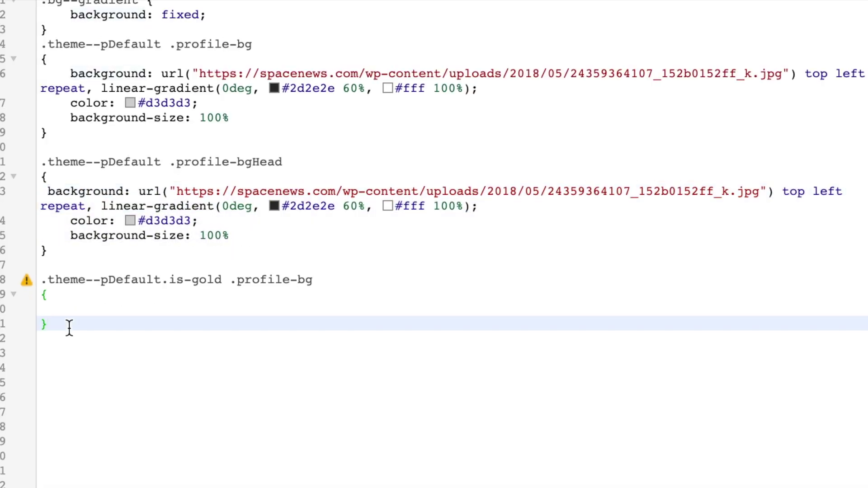
key("BackSpace")
key("BackSpace")
key("ctrl+v")
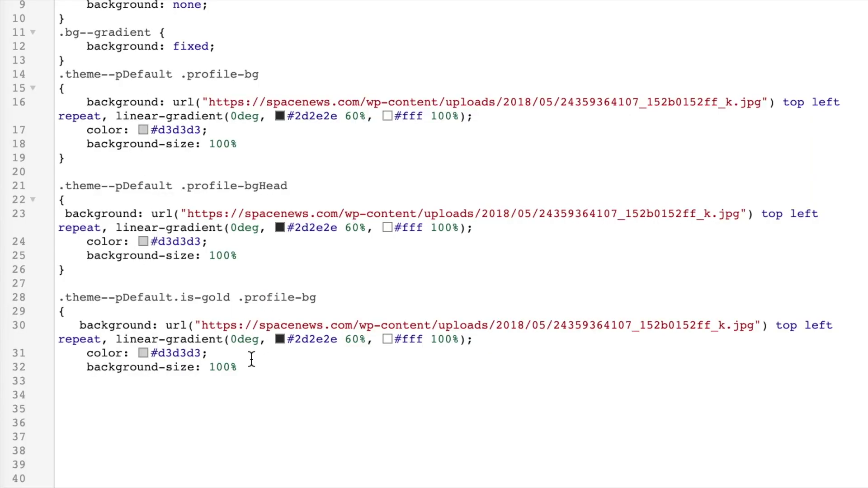
- Change the is-gold background-size to 100 without the percent sign and close the rule
left_click(251, 367)
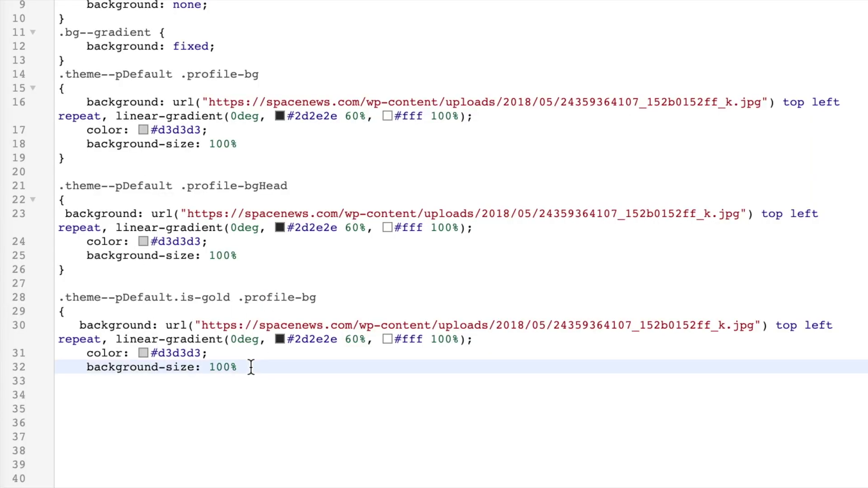
key("BackSpace")
key("Return")
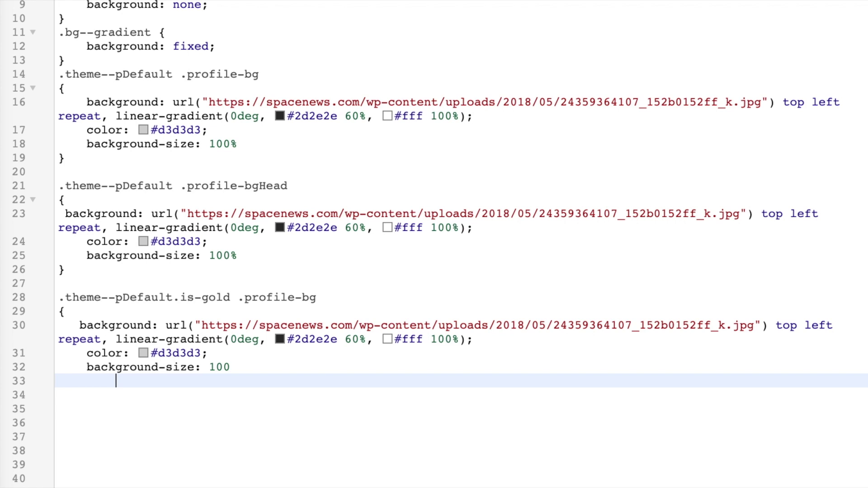
type("}")
key("Return")
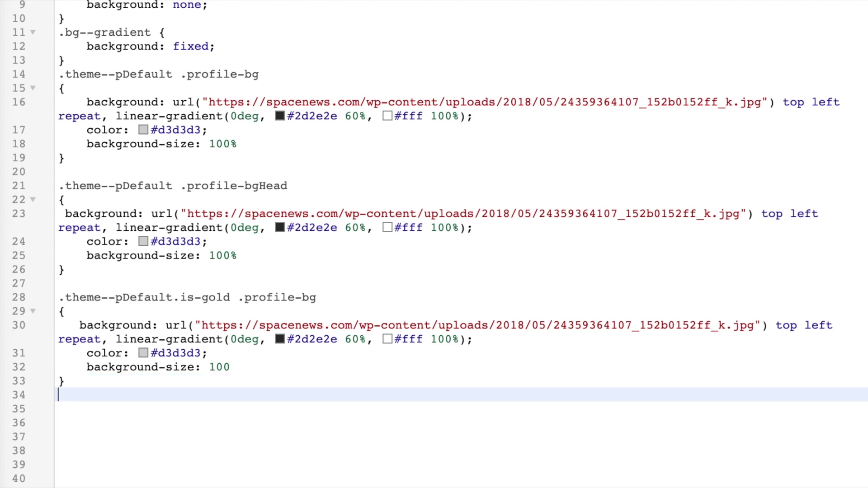
type(".")
type("car")
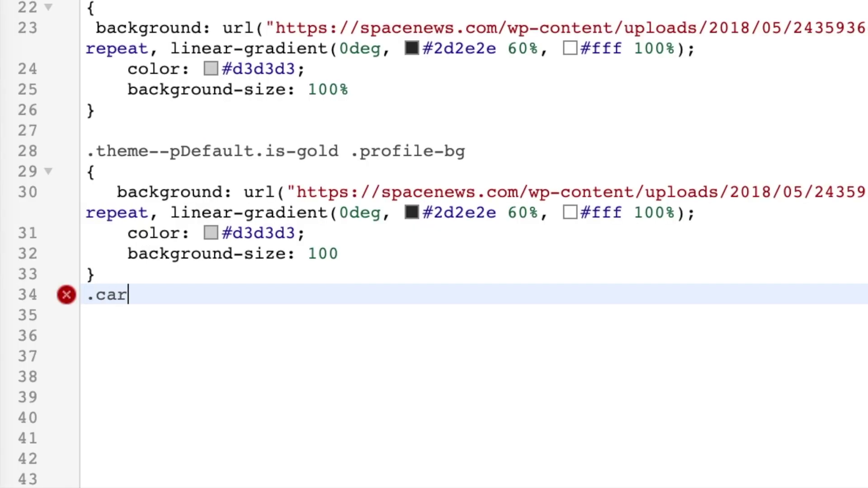
type("d--0")
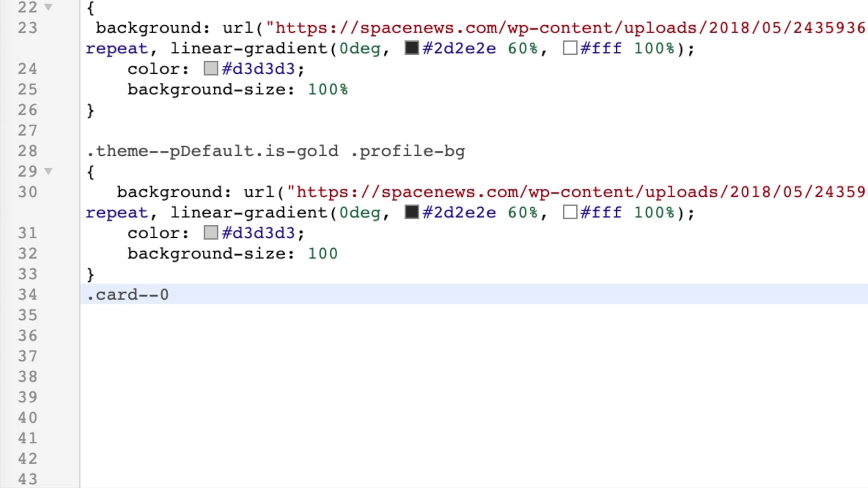
- Add a .card--a rule with background-color: #fff0 and color: #fff
key("BackSpace")
type("a")
key("Return")
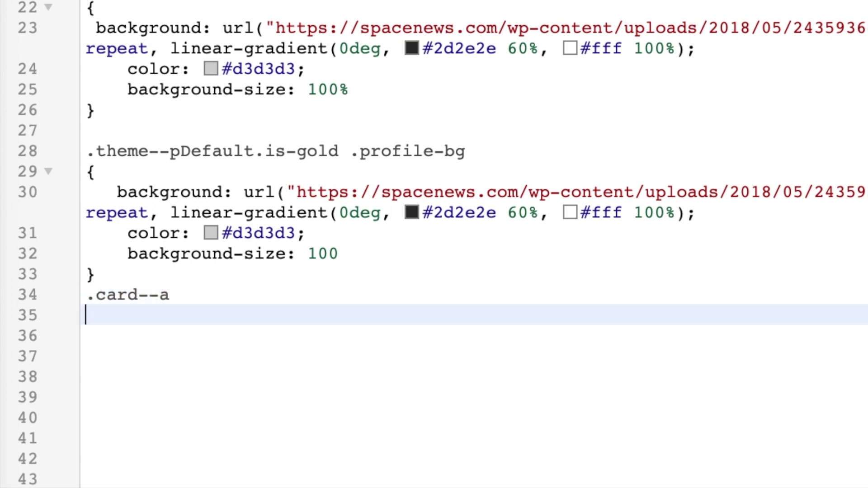
type("{")
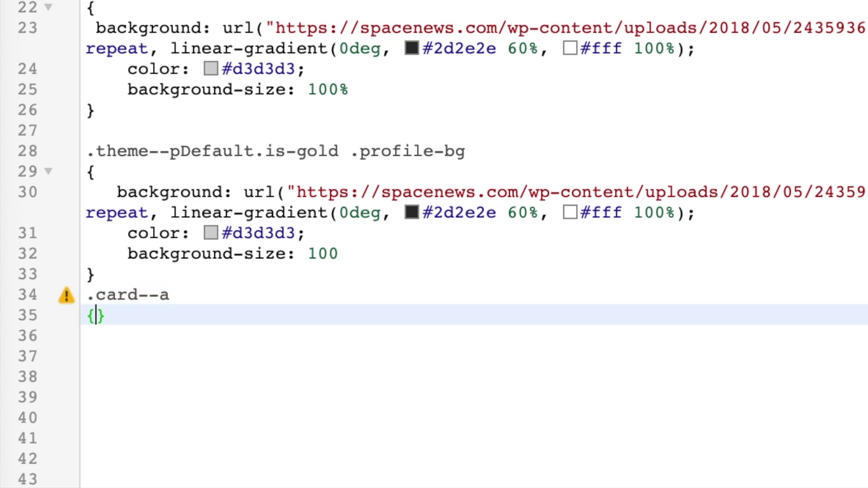
key("Return")
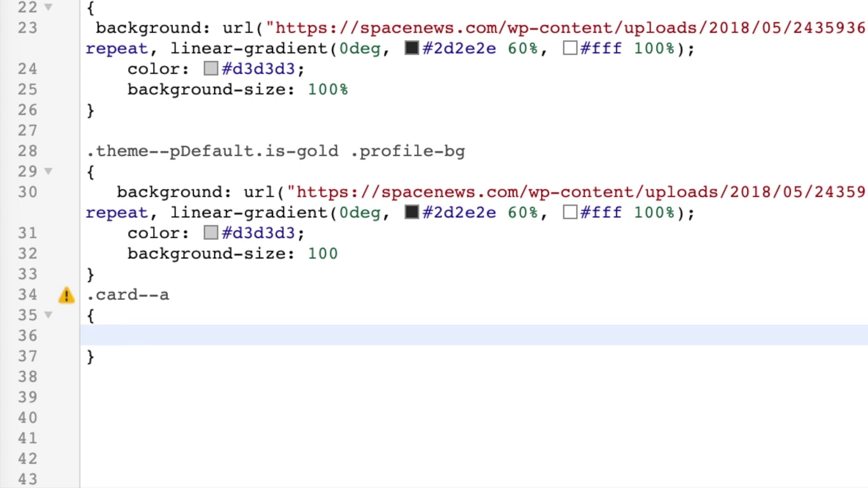
type("background")
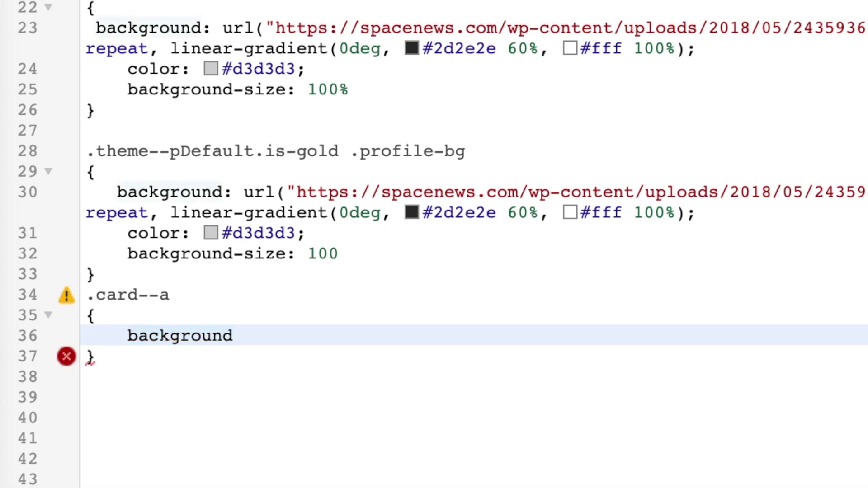
type("-color")
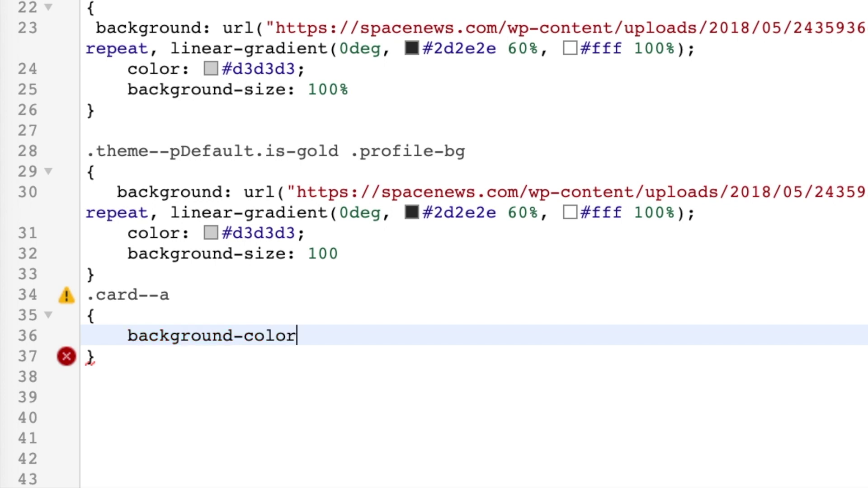
type(":")
type(" #")
type("fff")
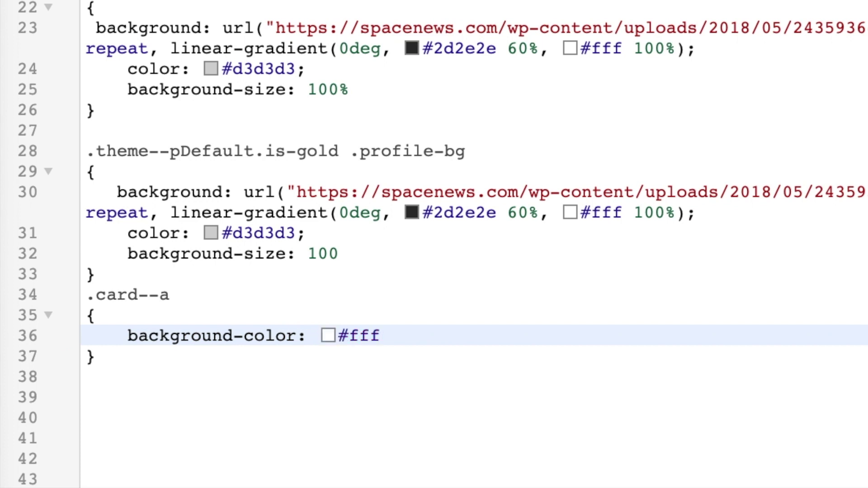
type("0")
type(";")
key("Return")
type("co")
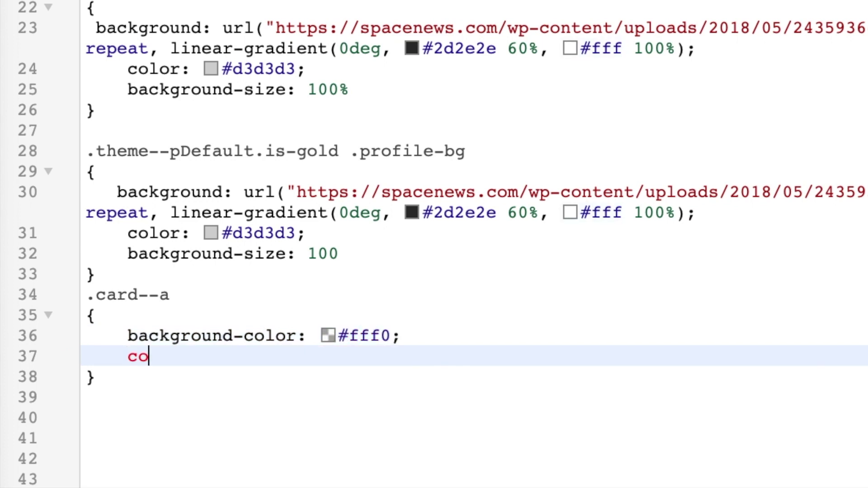
type("lor")
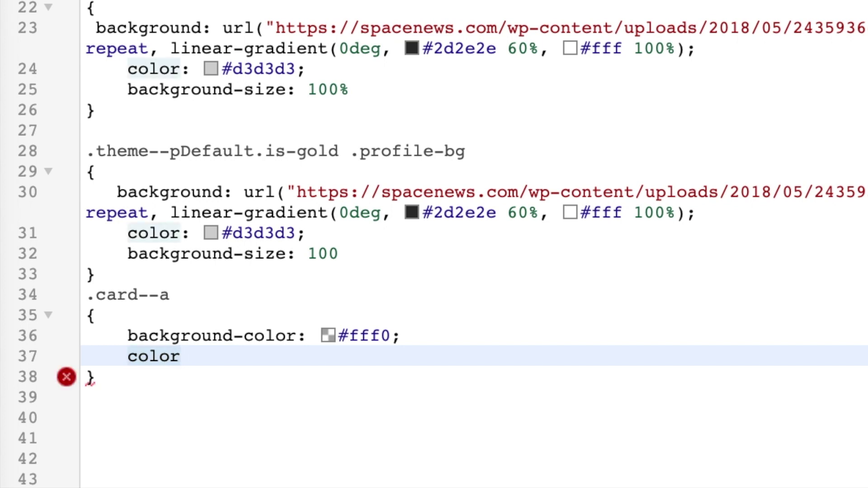
type(": #")
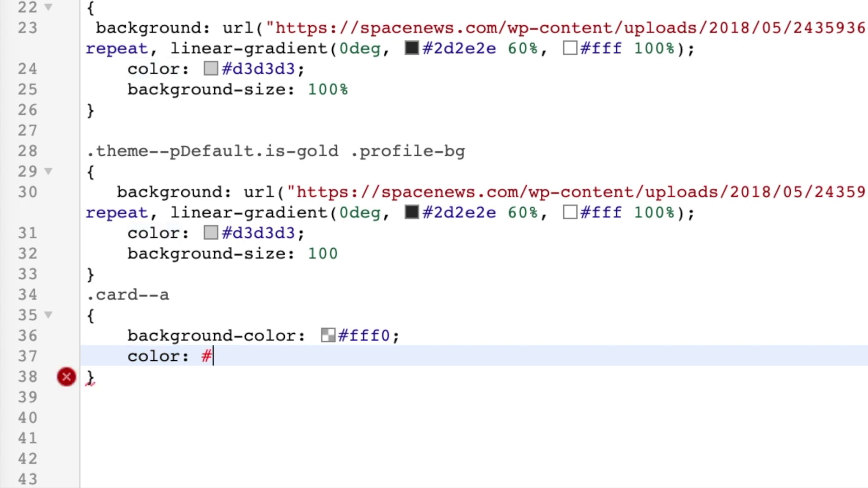
type("fff")
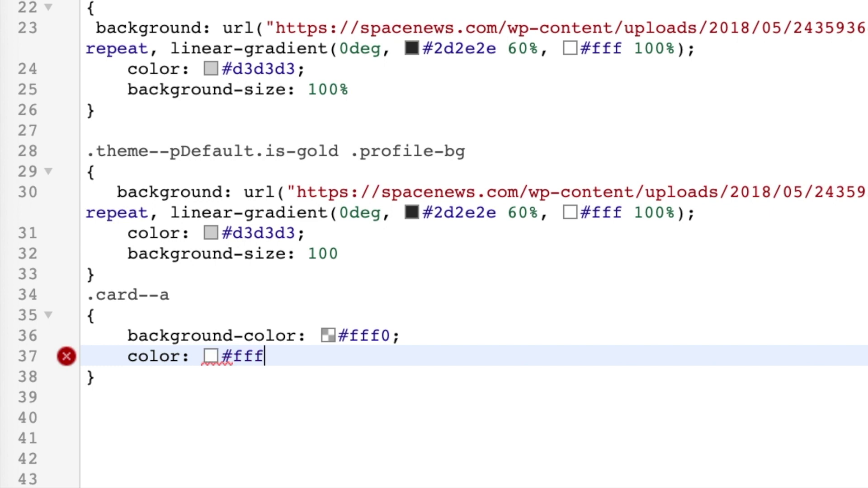
type("f")
key("BackSpace")
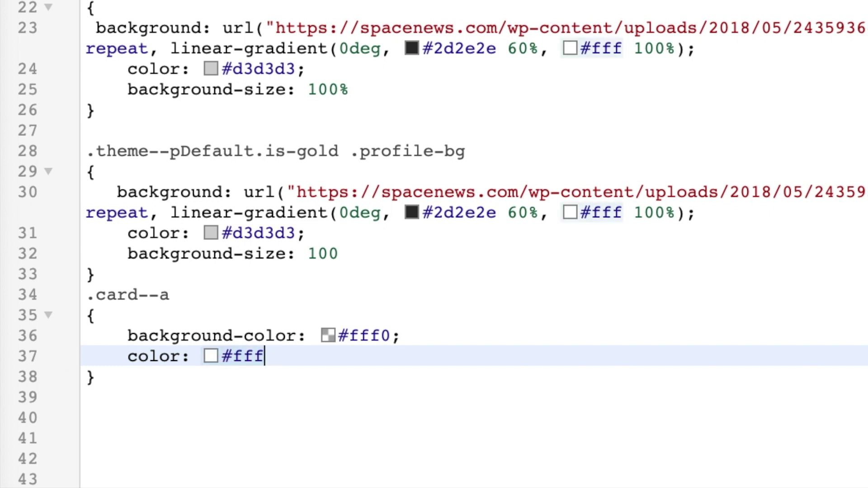
type(";")
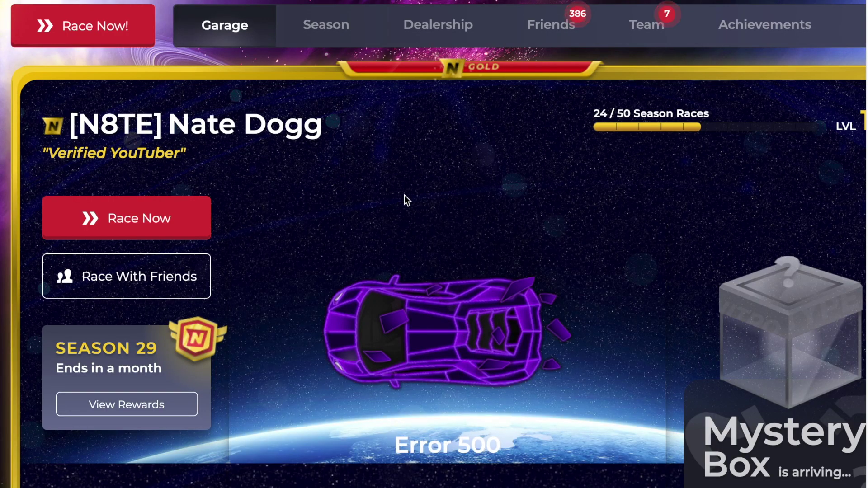
scroll(404, 195, "down", 3)
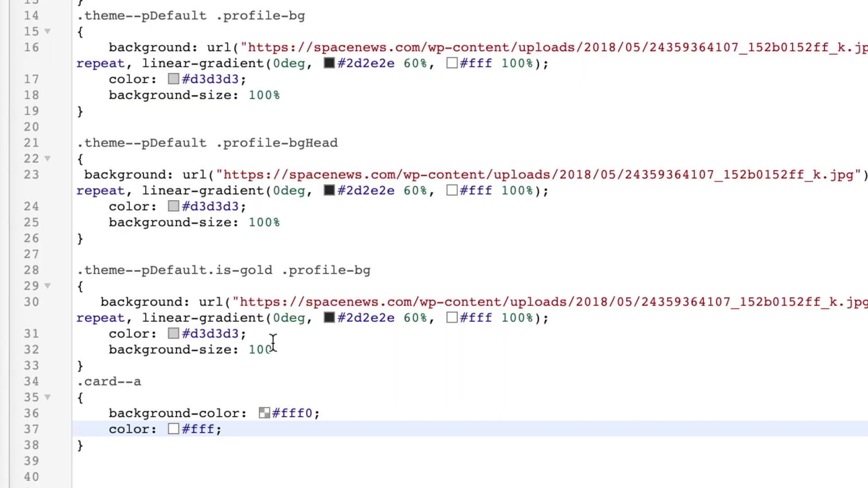
- Change the background-size from 100% to 120% on lines 18, 25 and 32
left_click(277, 349)
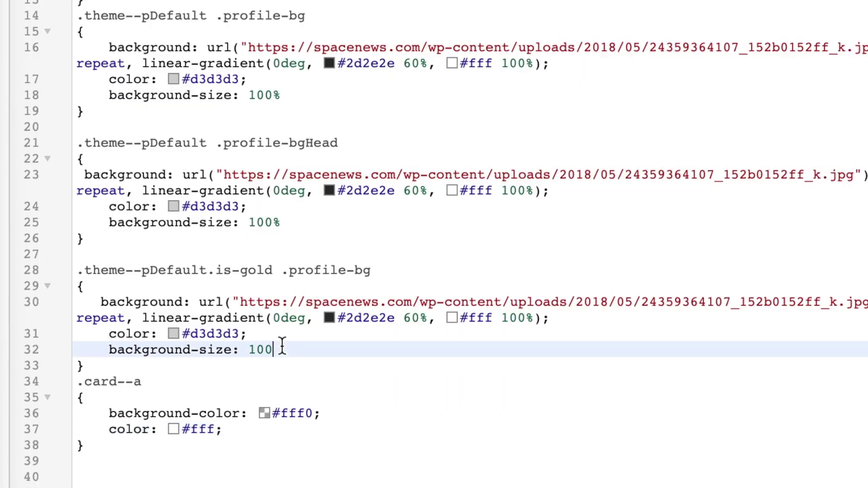
type("%")
left_click(266, 93)
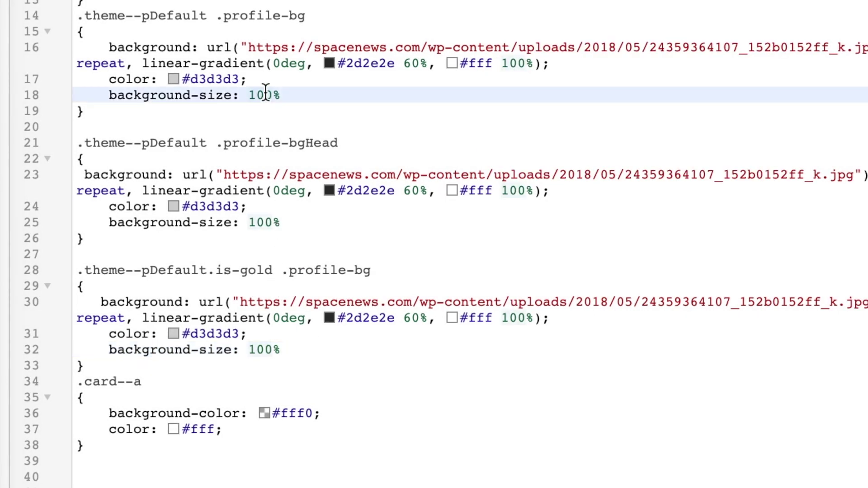
key("BackSpace")
type("2")
left_click(265, 223)
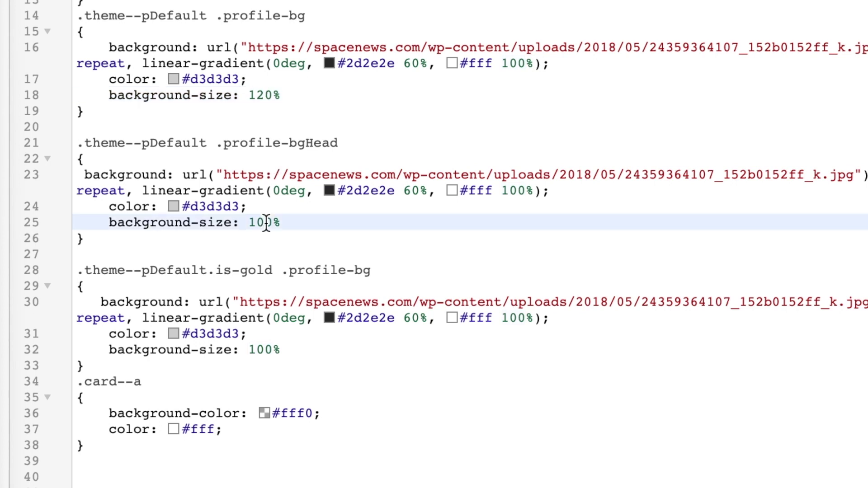
key("BackSpace")
type("2")
left_click(265, 350)
key("BackSpace")
type("2")
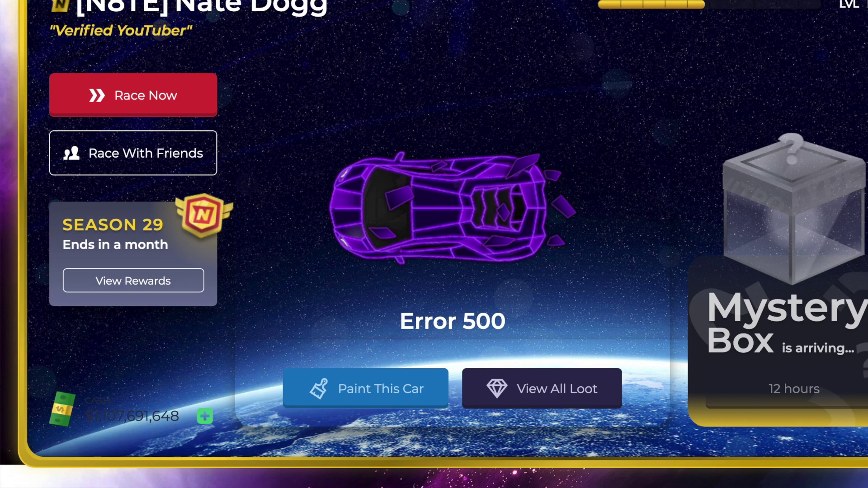
scroll(486, 89, "up", 1)
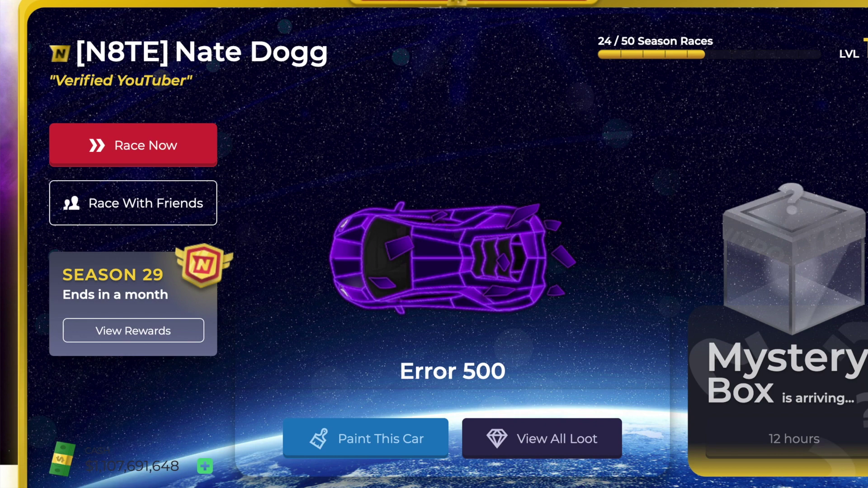
scroll(460, 232, "down", 1)
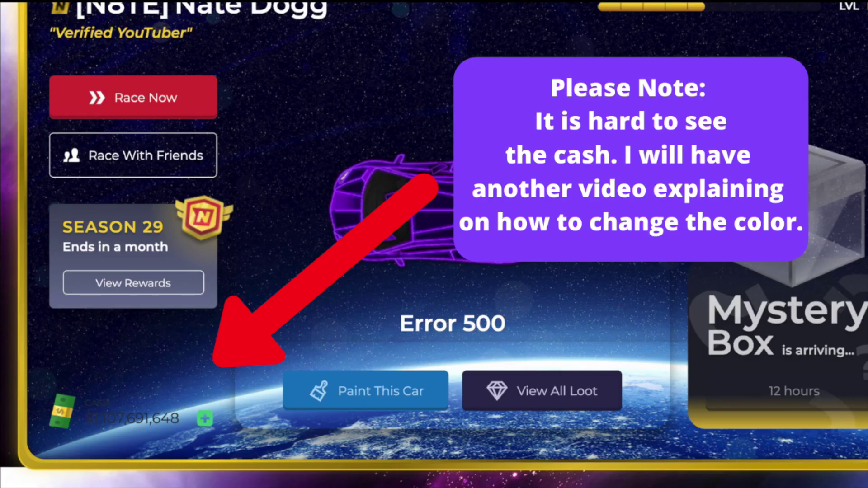